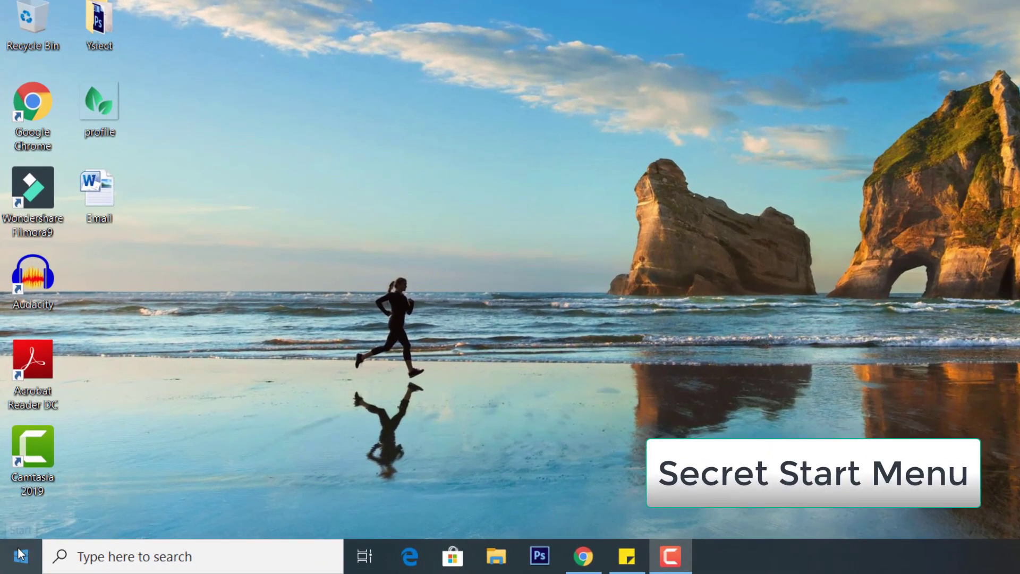
- Open and dismiss the power-user quick menu, then bring up Chrome and minimize it
right_click(16, 555)
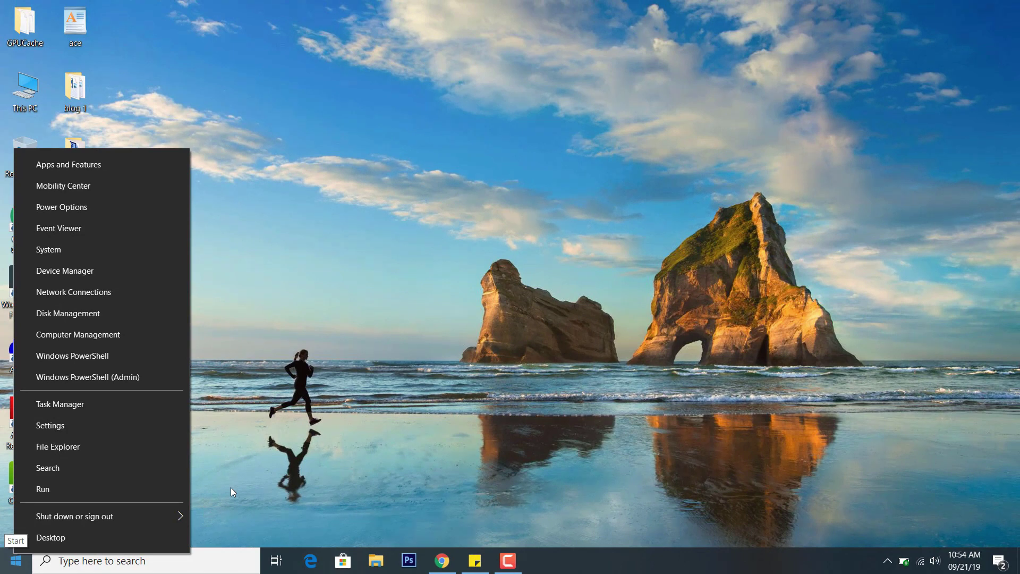
click(317, 403)
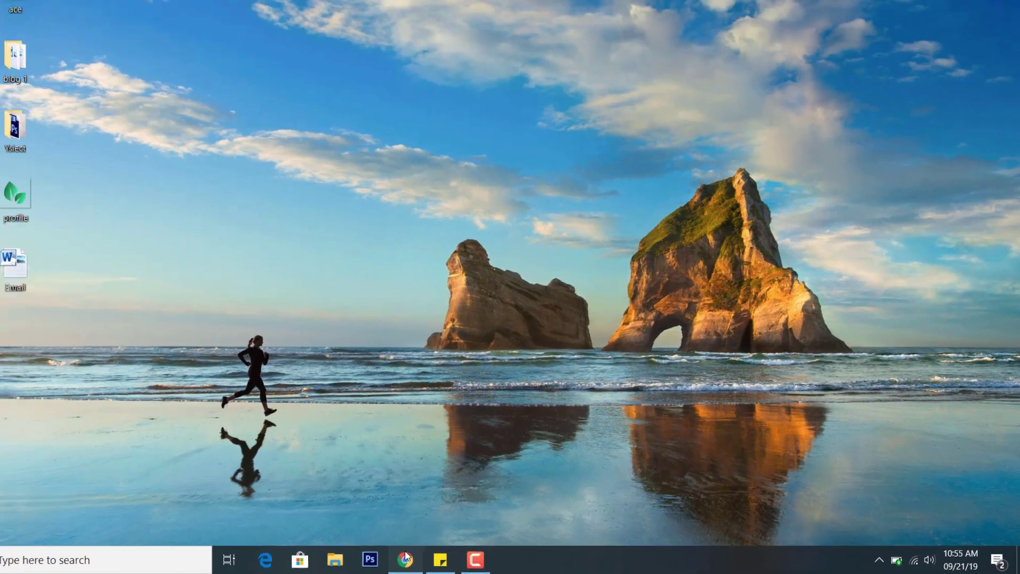
click(105, 552)
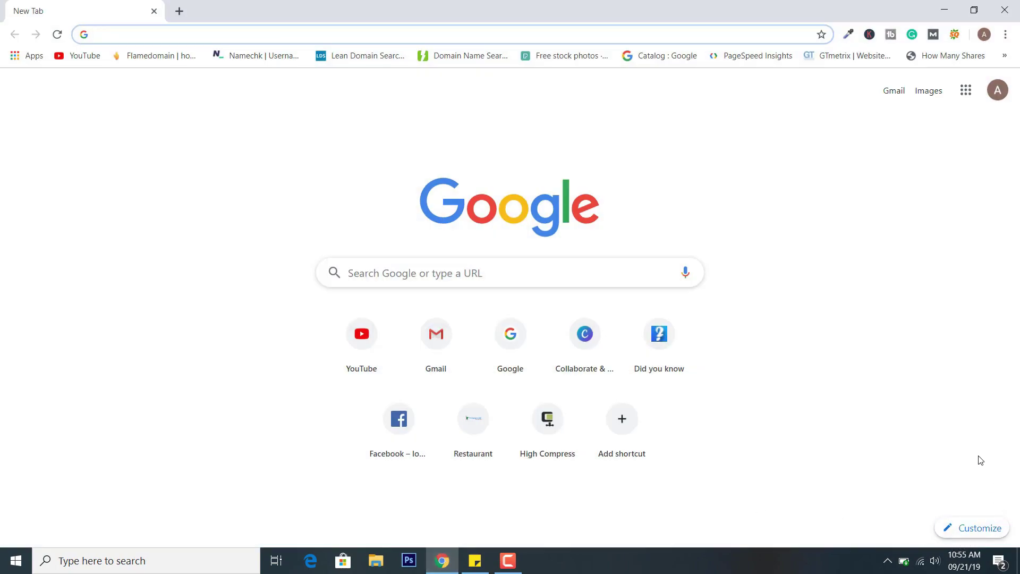
click(442, 560)
- Switch 'Use Peek to preview the desktop' On in Settings > Personalization > Taskbar
click(945, 10)
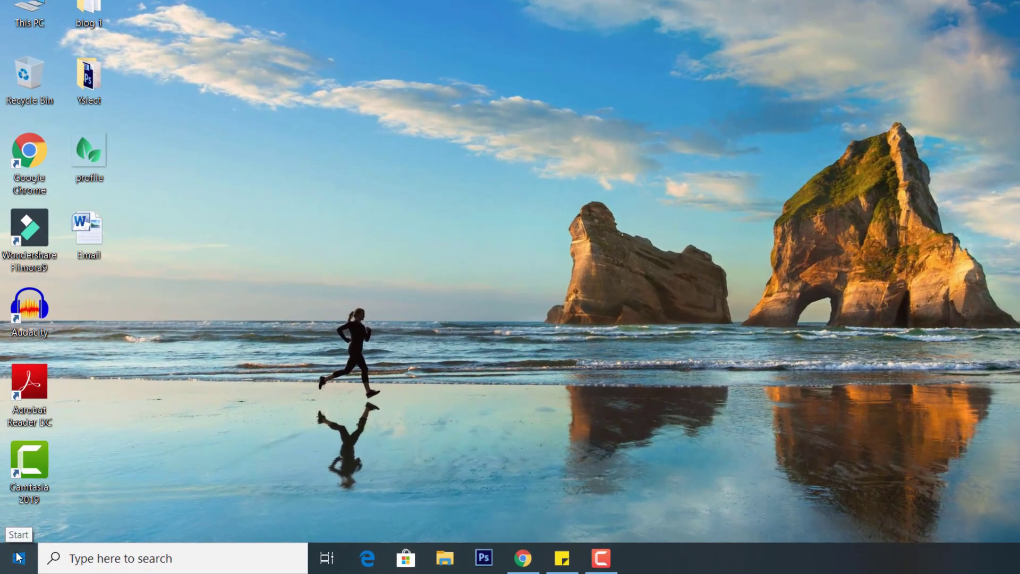
click(18, 558)
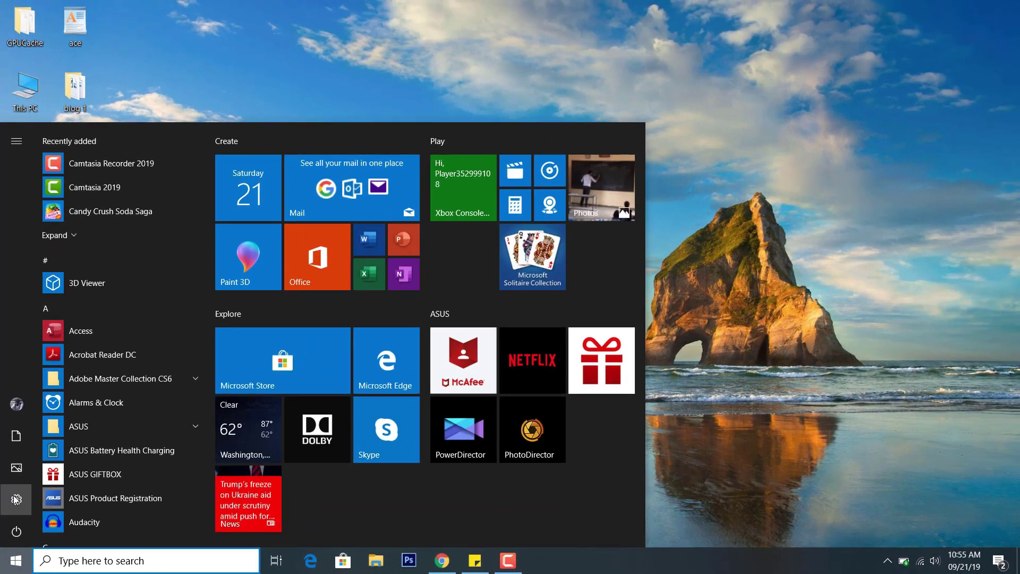
click(16, 485)
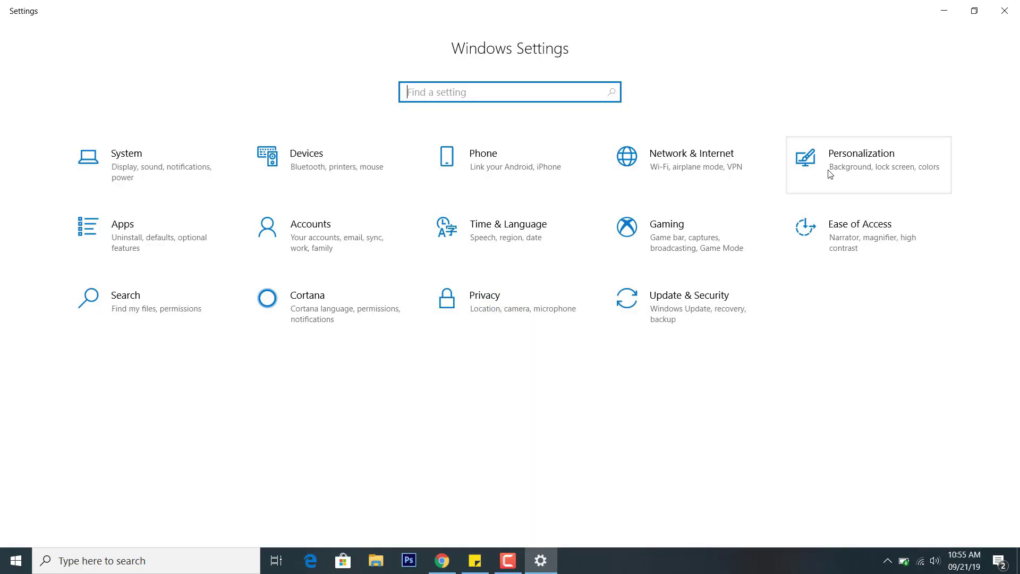
click(832, 173)
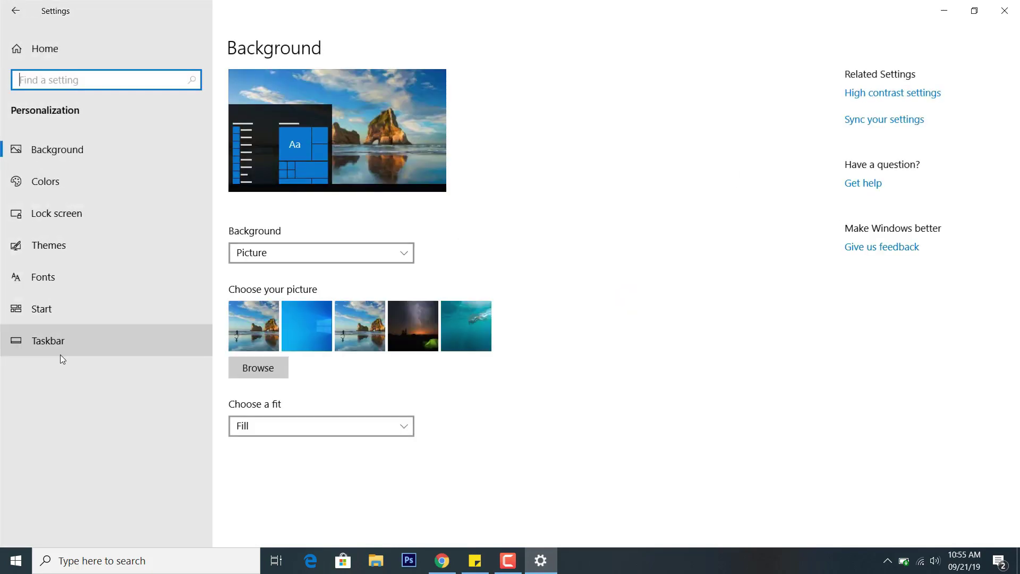
click(48, 349)
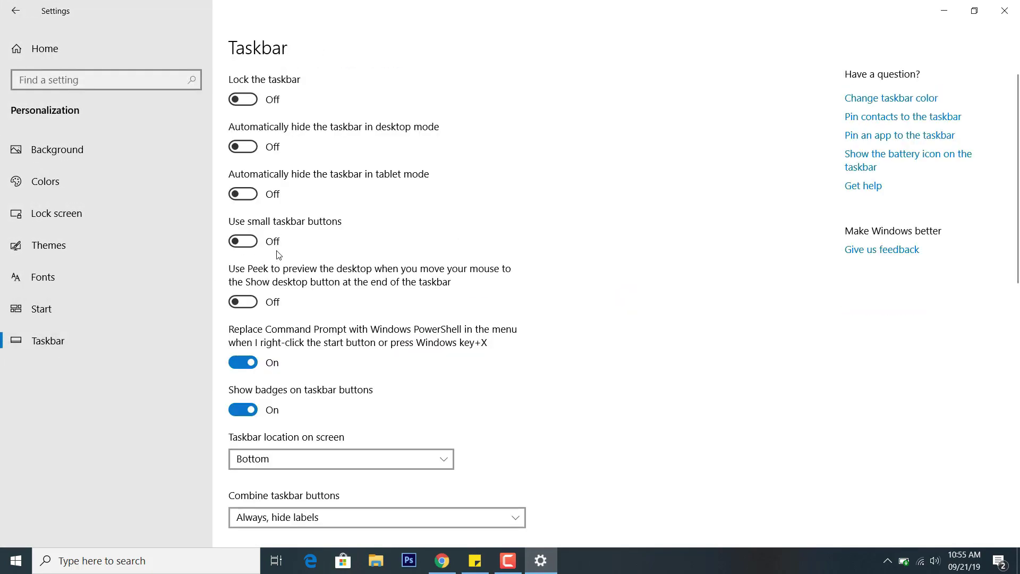
click(234, 302)
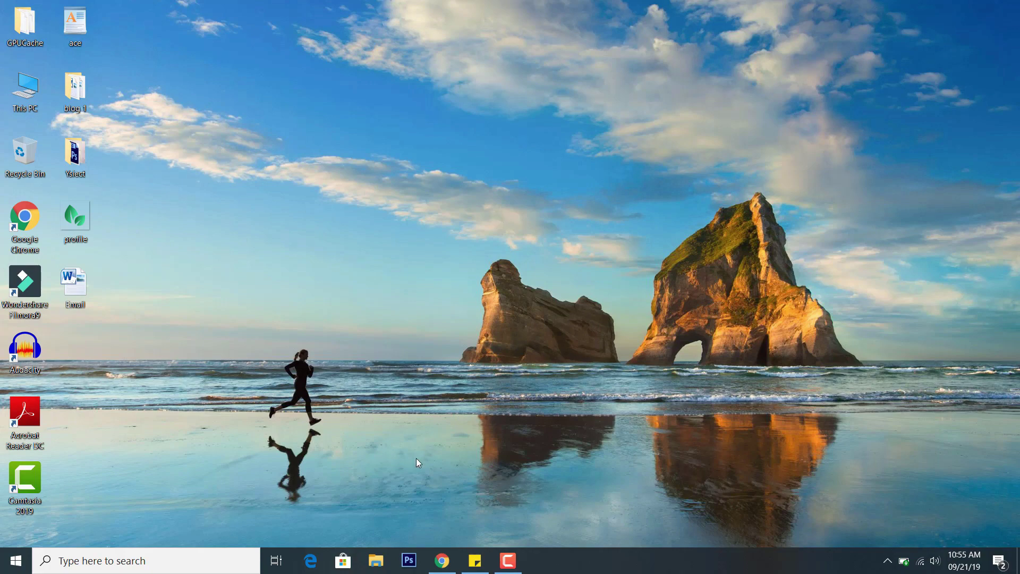
- Launch Windows Settings from Start and restore it down to a smaller window
click(16, 561)
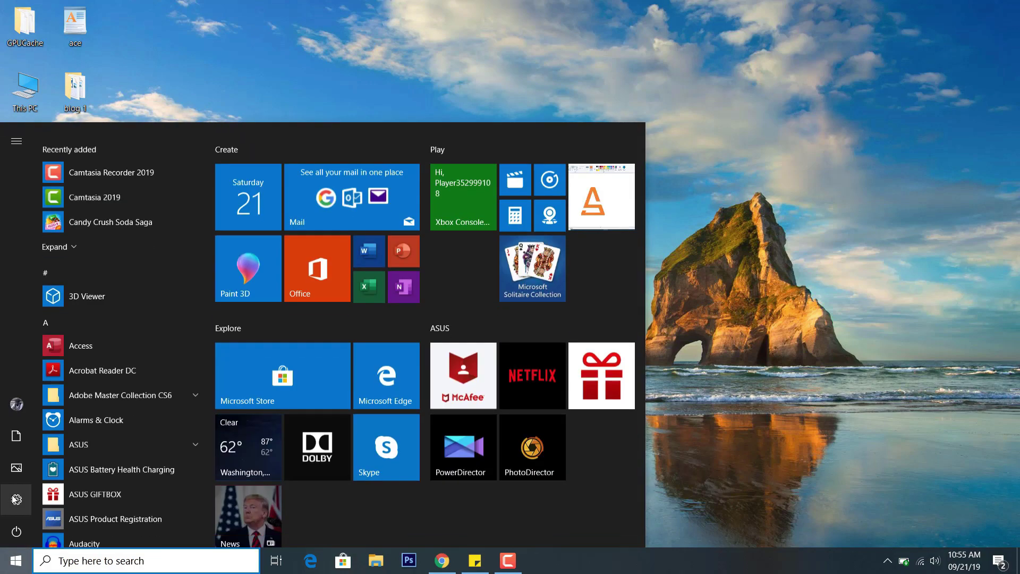
click(16, 498)
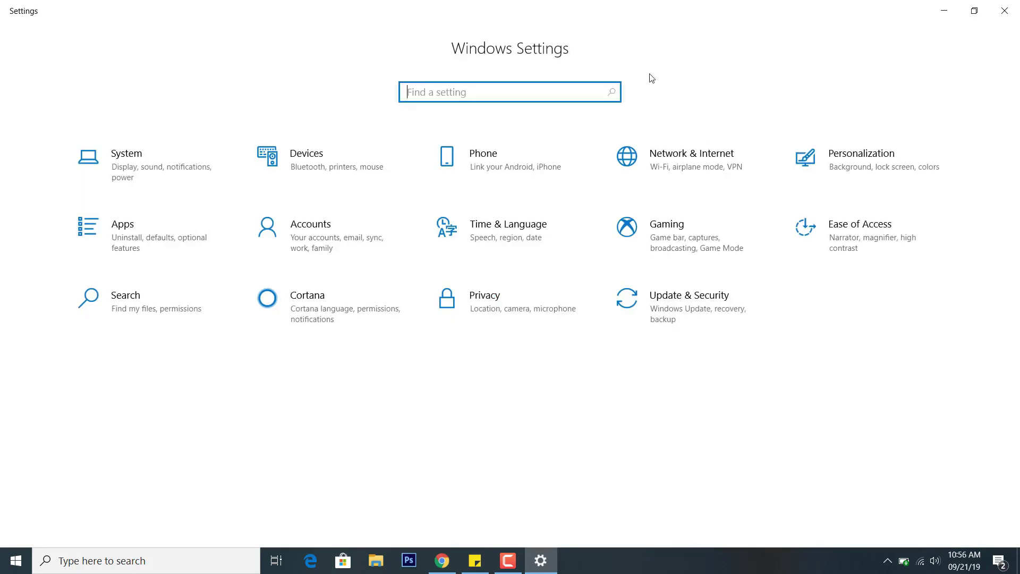
click(975, 11)
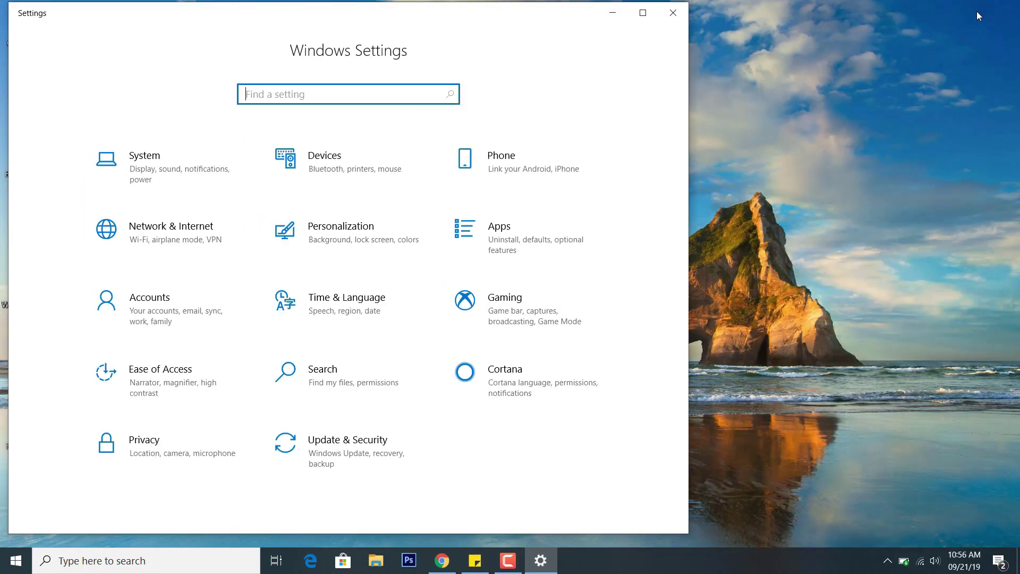
- Snap Chrome to the right half, shake its title bar twice, then close Chrome
click(443, 562)
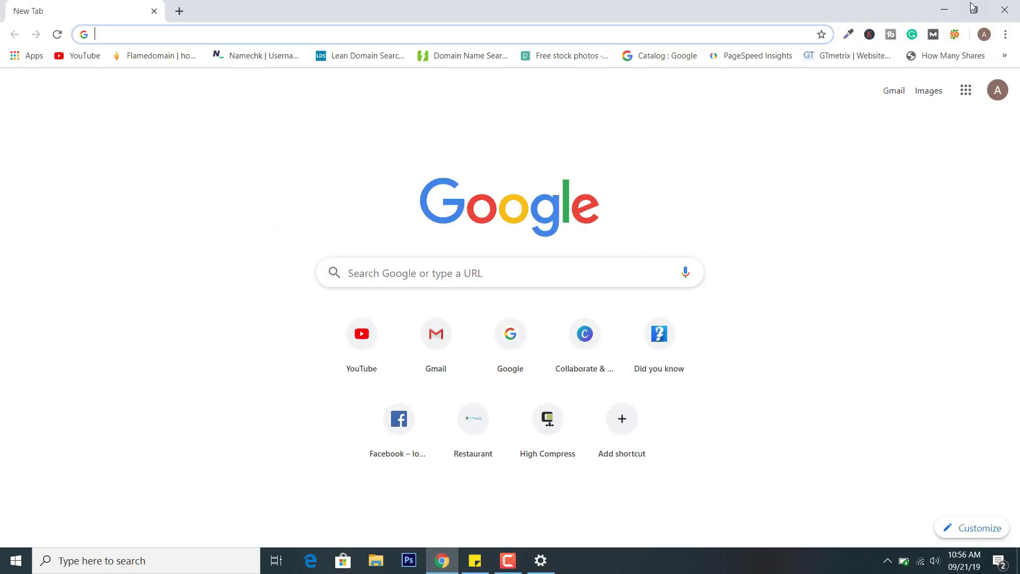
click(974, 9)
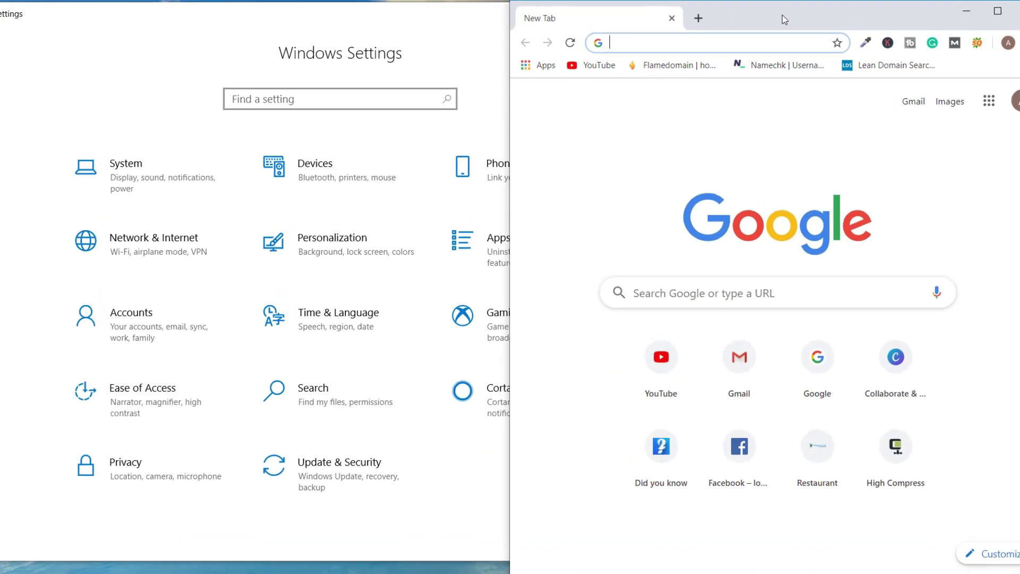
drag(799, 18, 566, 39)
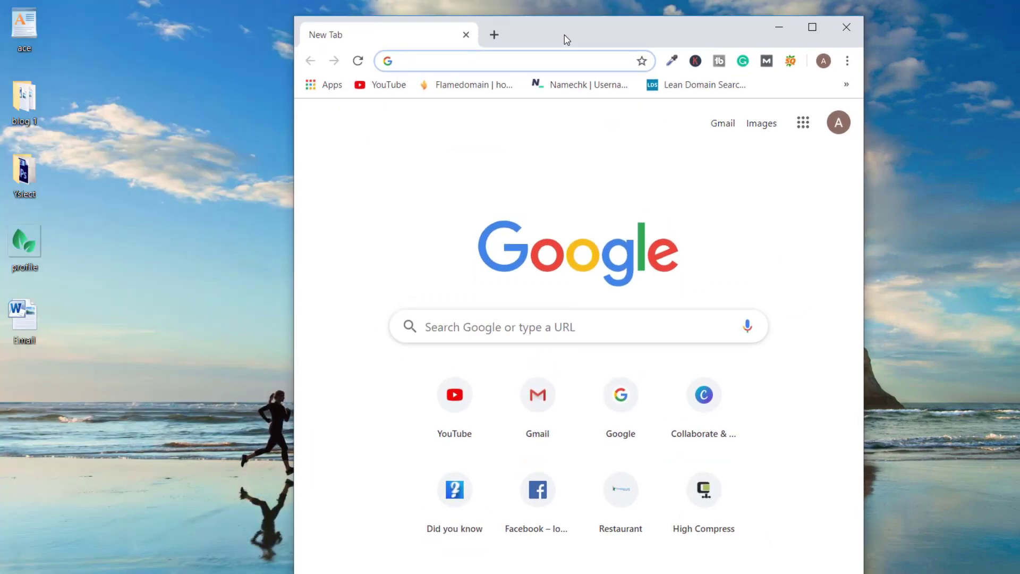
drag(570, 33, 526, 56)
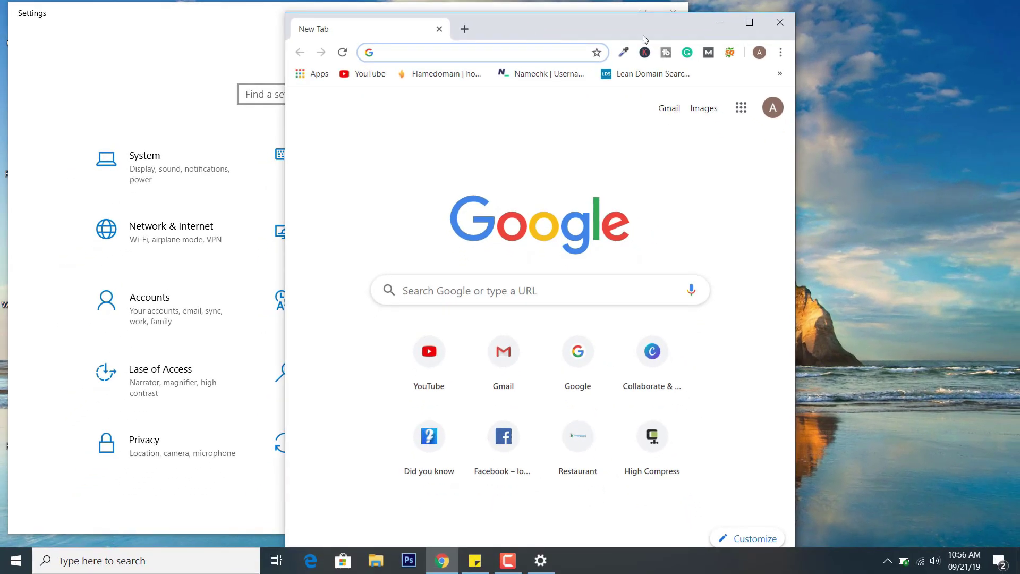
click(779, 24)
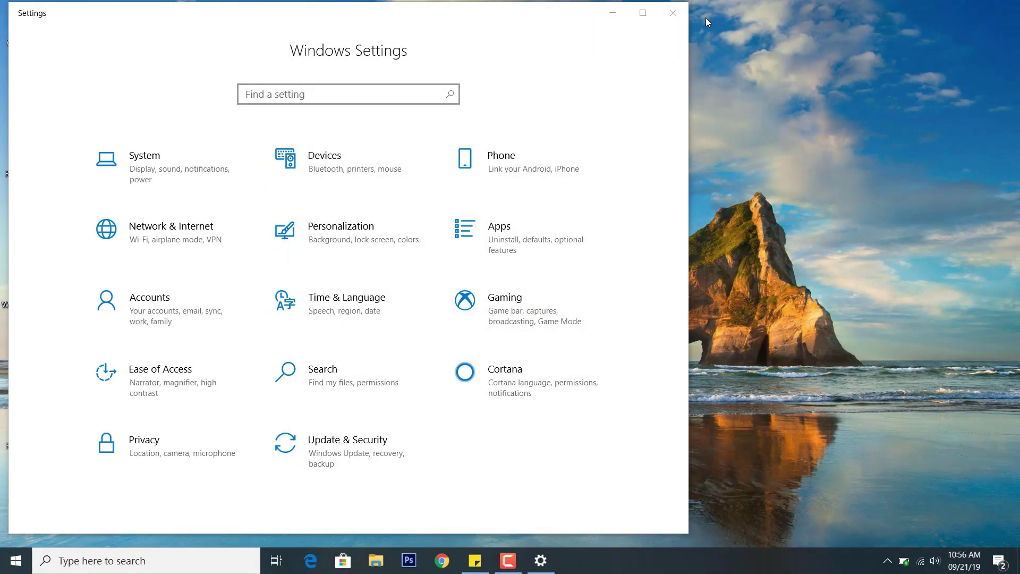
- Create a SlideToShutDown desktop shortcut using the path copied from the sticky note
click(675, 13)
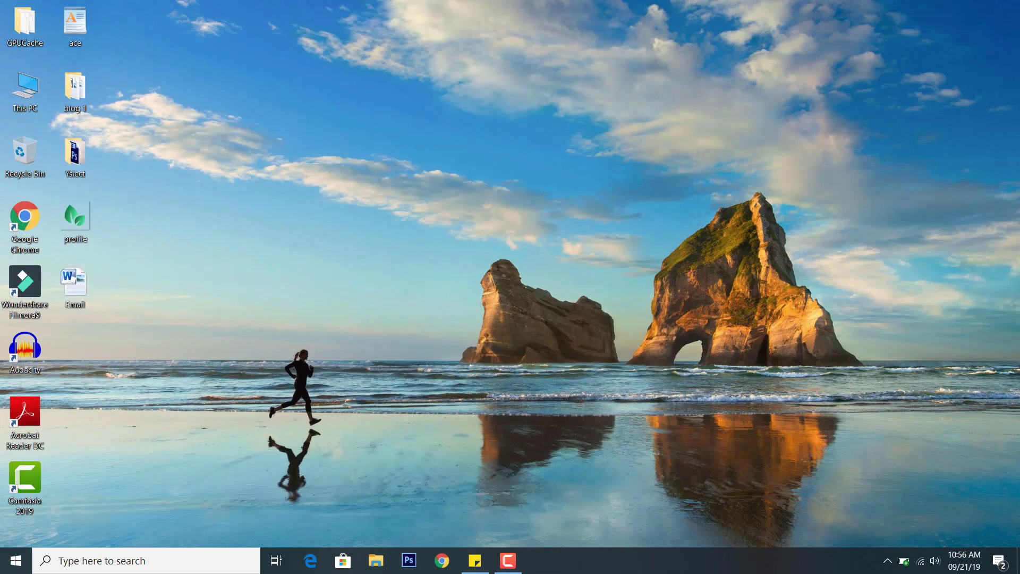
click(475, 560)
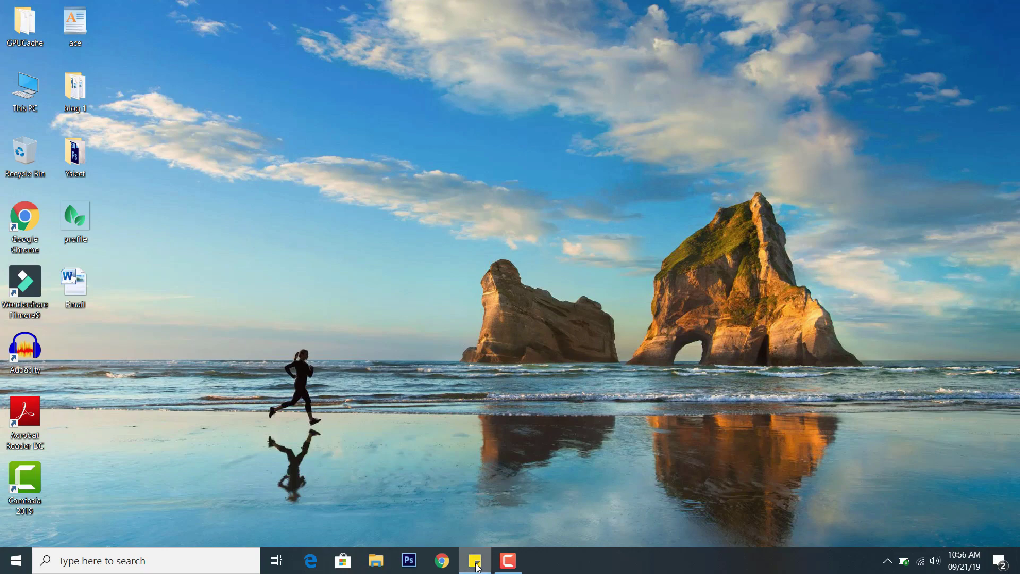
right_click(467, 272)
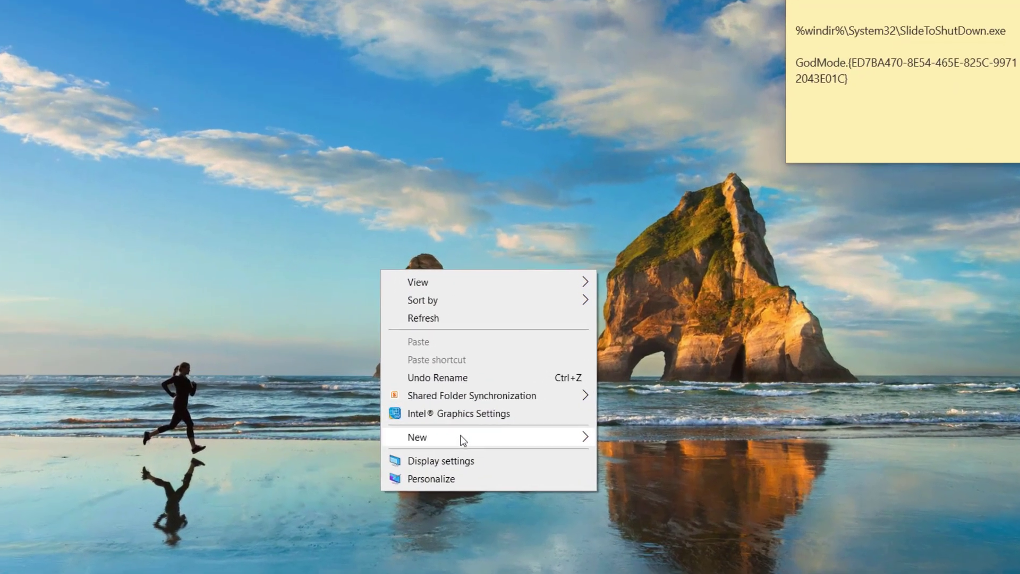
mouse_move(461, 438)
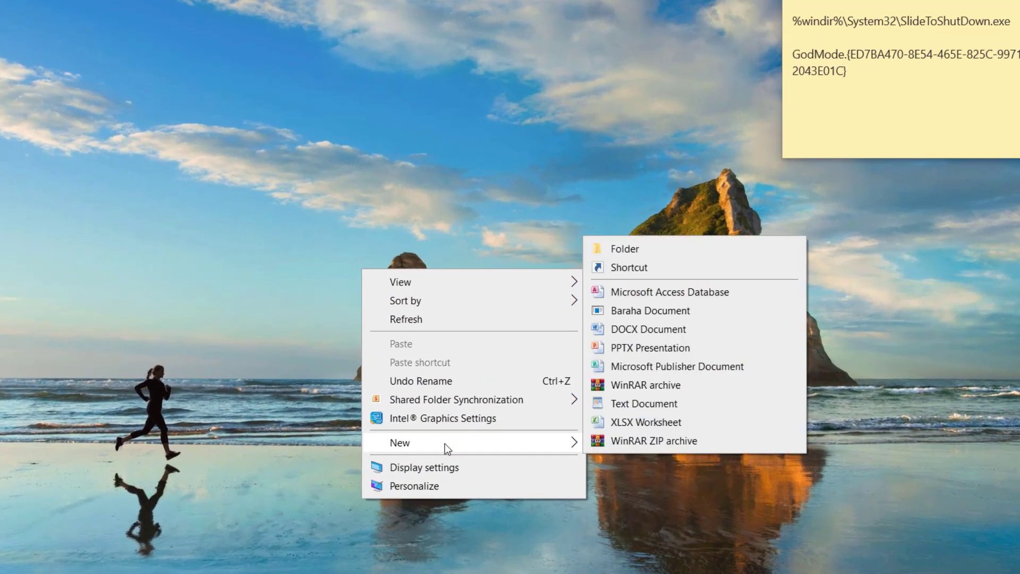
click(640, 269)
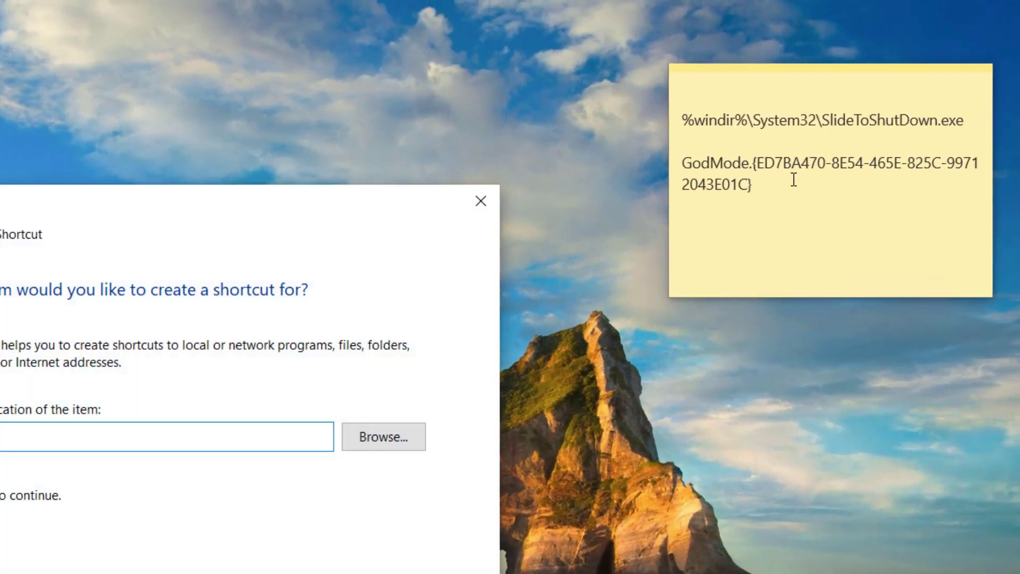
triple_click(832, 119)
key(ctrl+c)
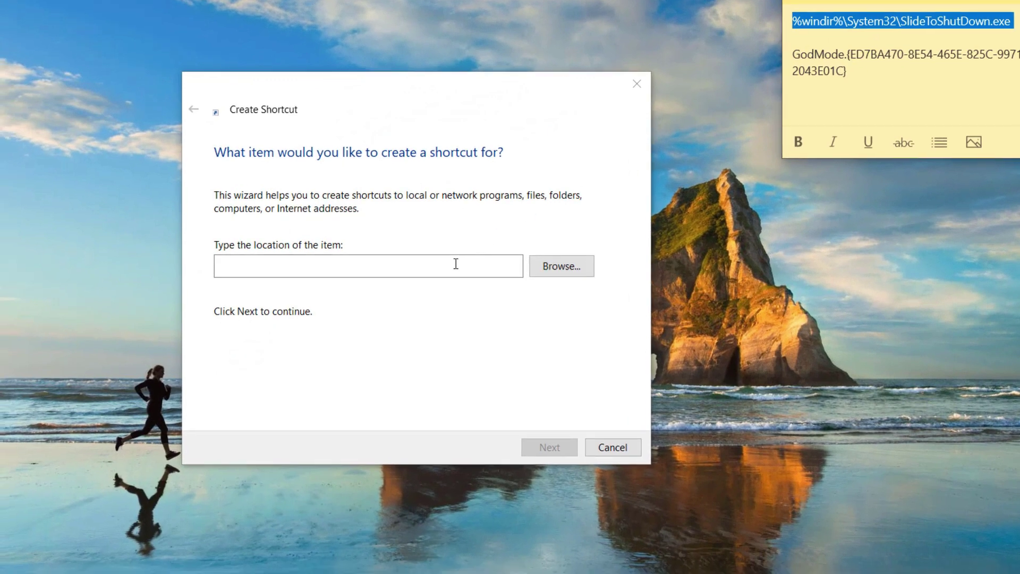
click(456, 265)
key(ctrl+v)
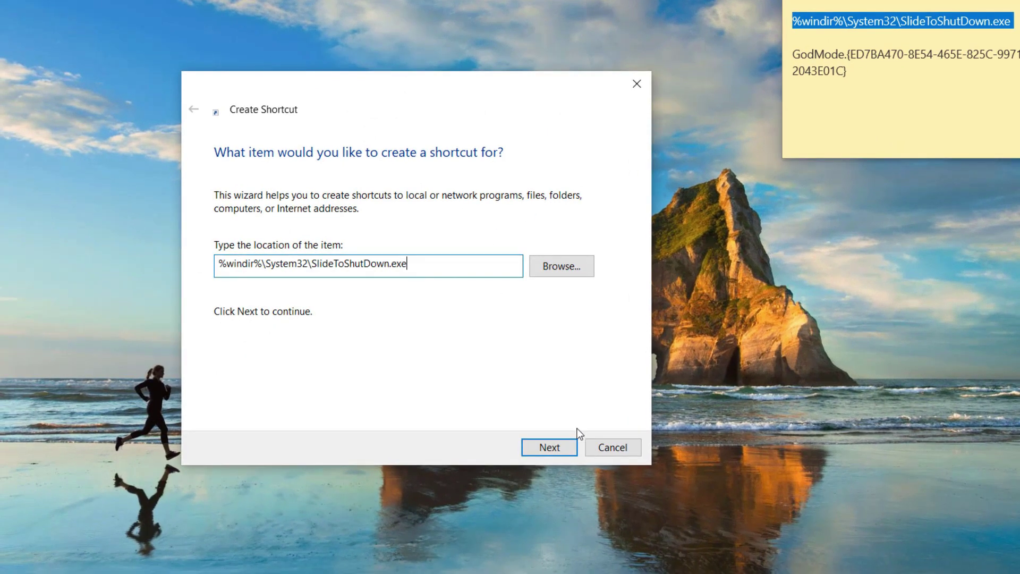
click(565, 448)
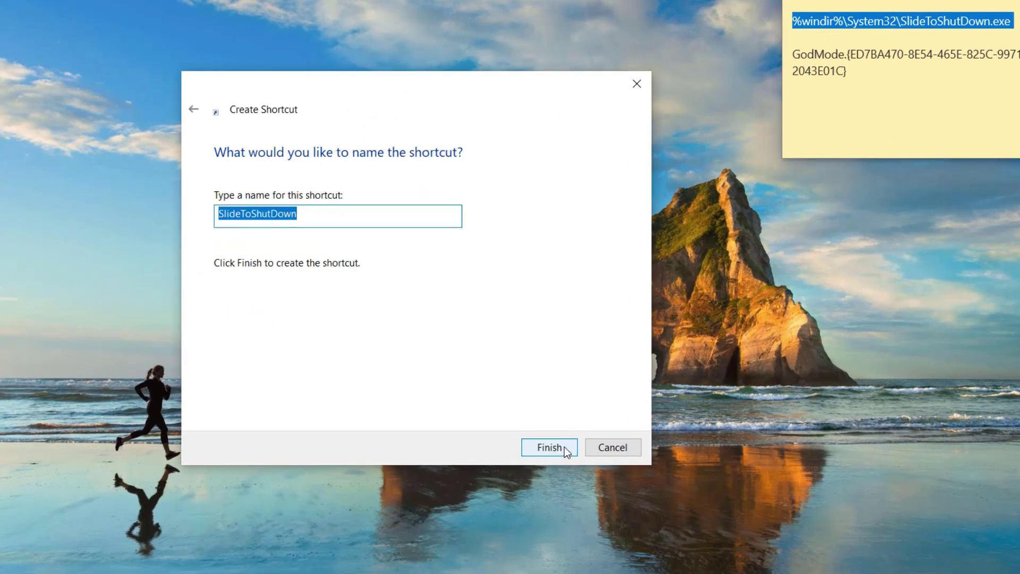
click(550, 447)
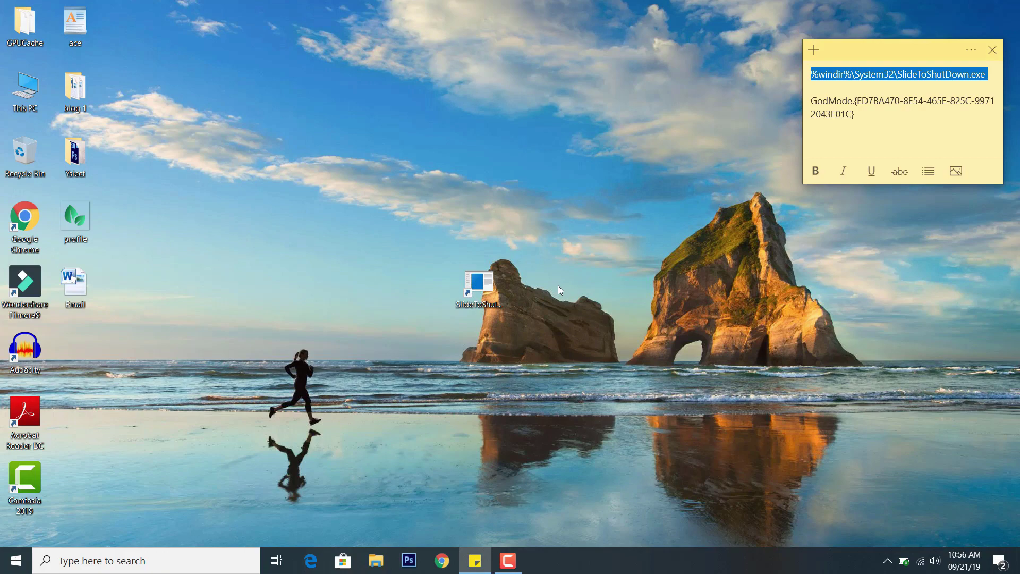
- Launch the SlideToShutDown shortcut and try the slide panel without shutting down
click(479, 282)
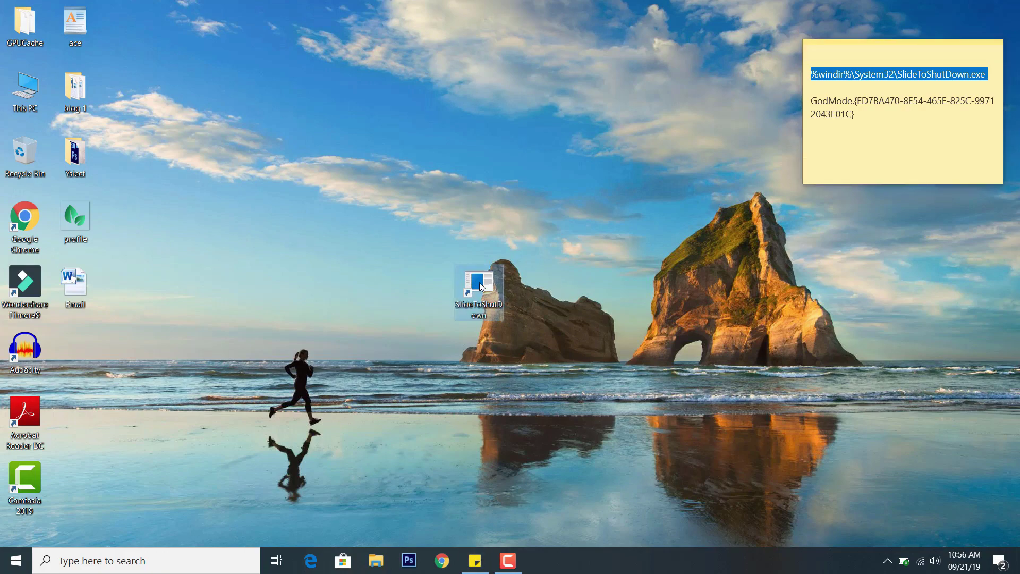
double_click(479, 282)
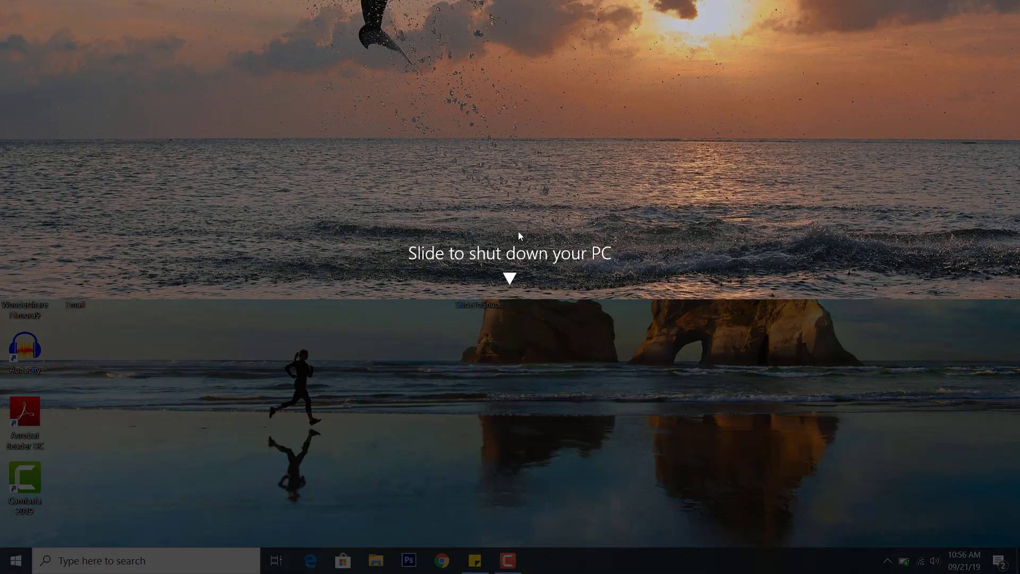
drag(521, 230, 516, 255)
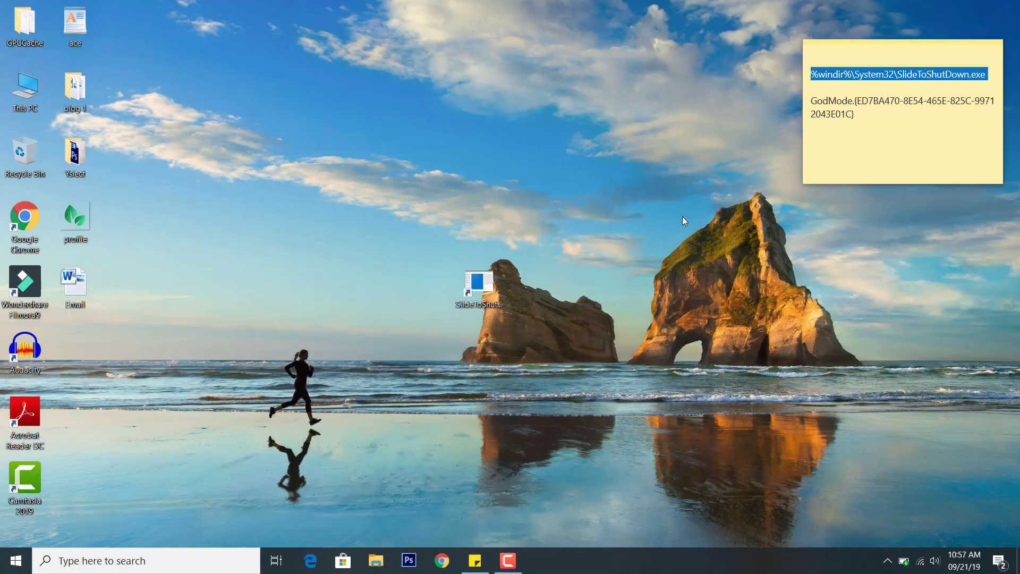
- Permanently delete the SlideToShutDown shortcut with Shift+Delete and select the GodMode line in the sticky note
click(485, 288)
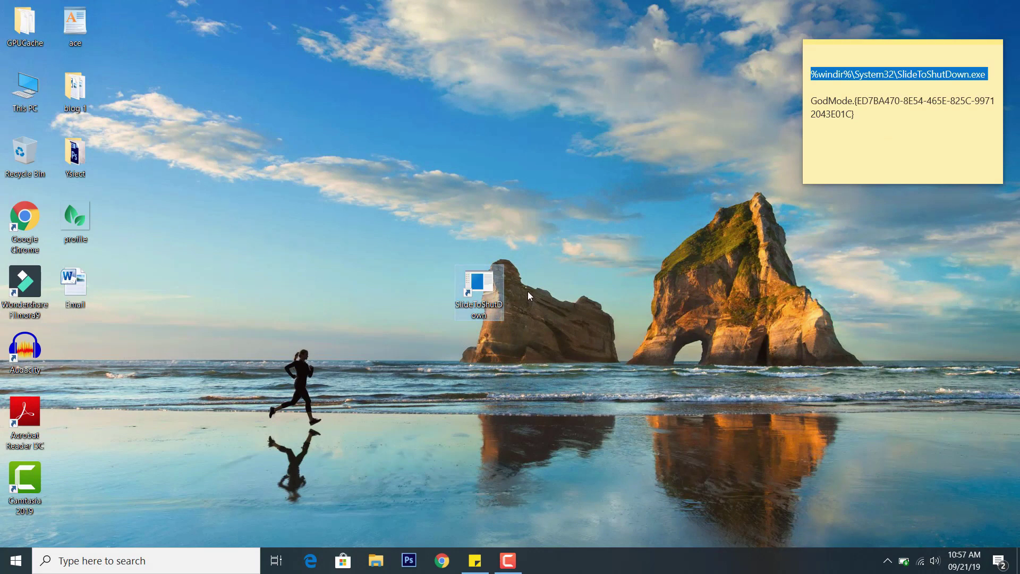
key(shift+Delete)
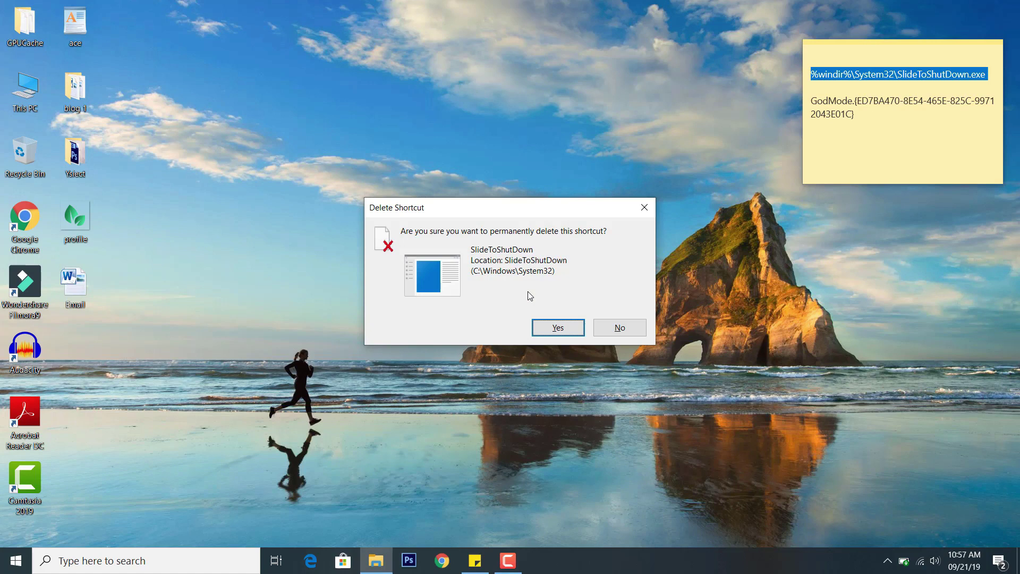
key(Return)
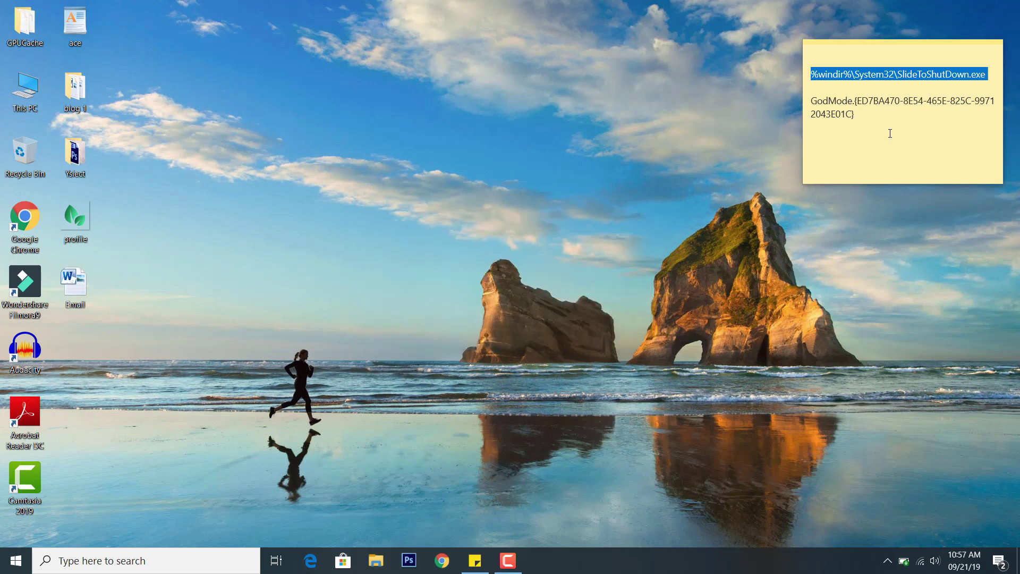
click(890, 133)
drag(877, 111, 801, 102)
key(ctrl+c)
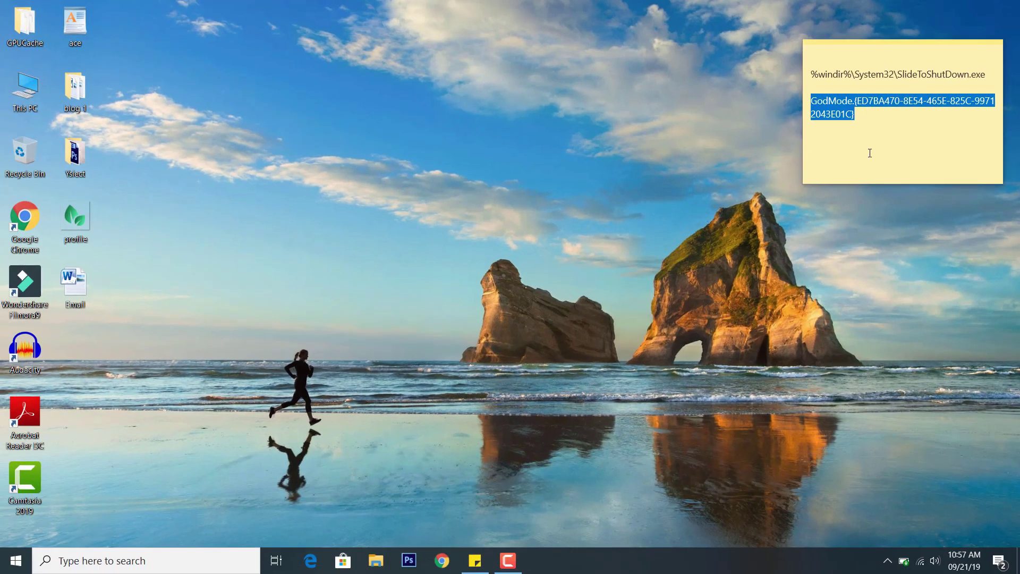
- Create a new desktop folder named with the pasted GodMode string
click(870, 153)
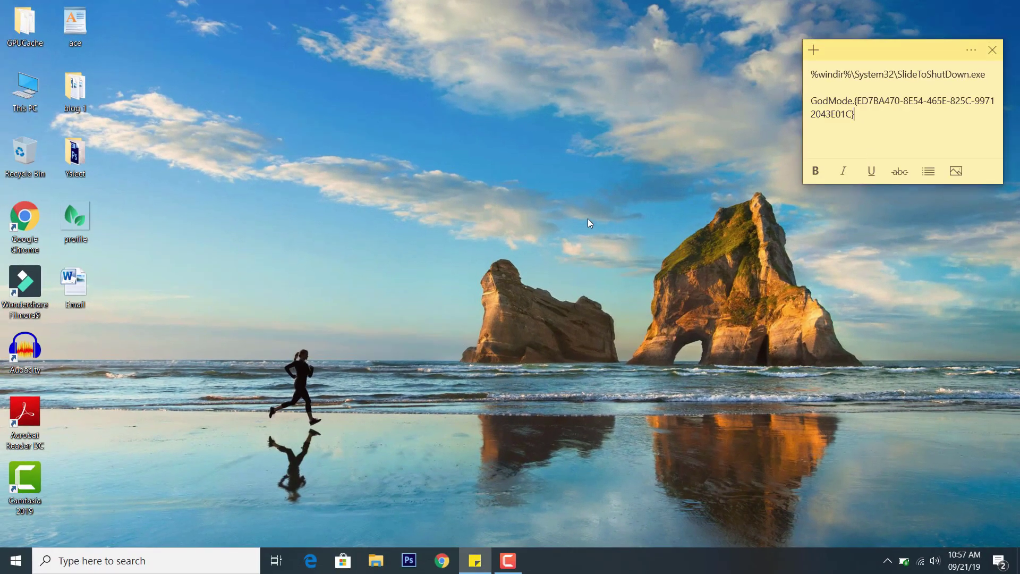
click(578, 224)
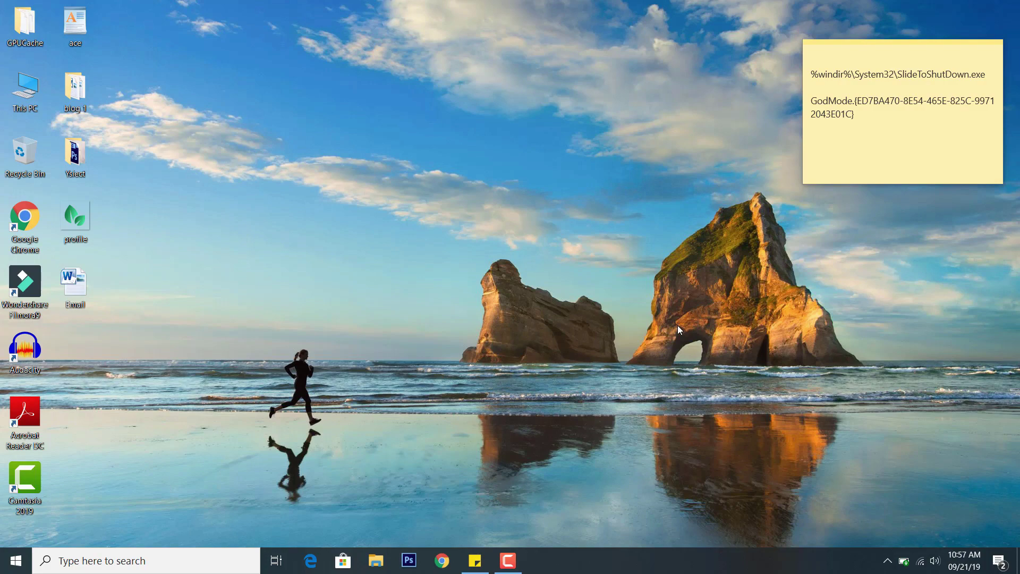
right_click(470, 211)
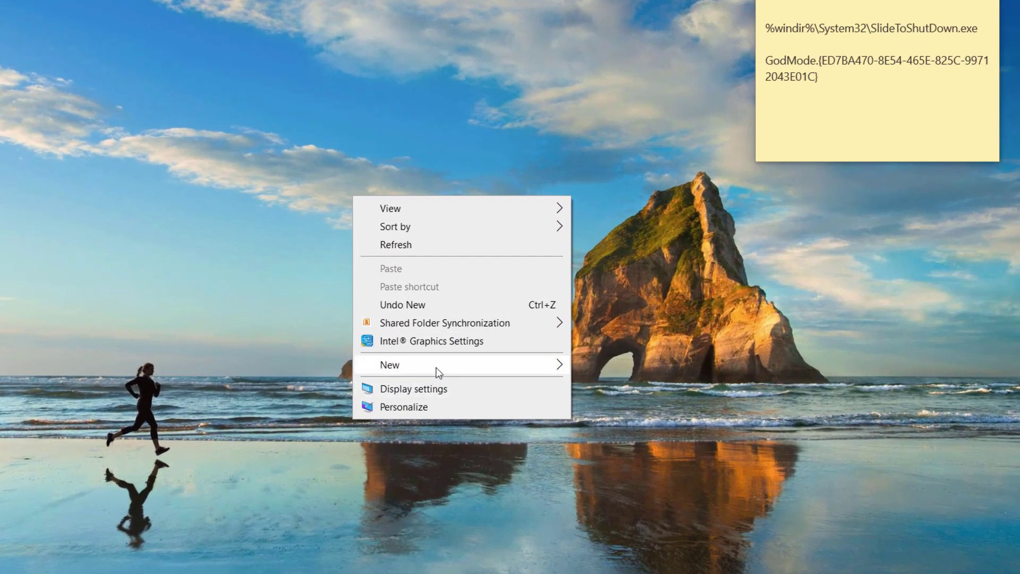
mouse_move(437, 371)
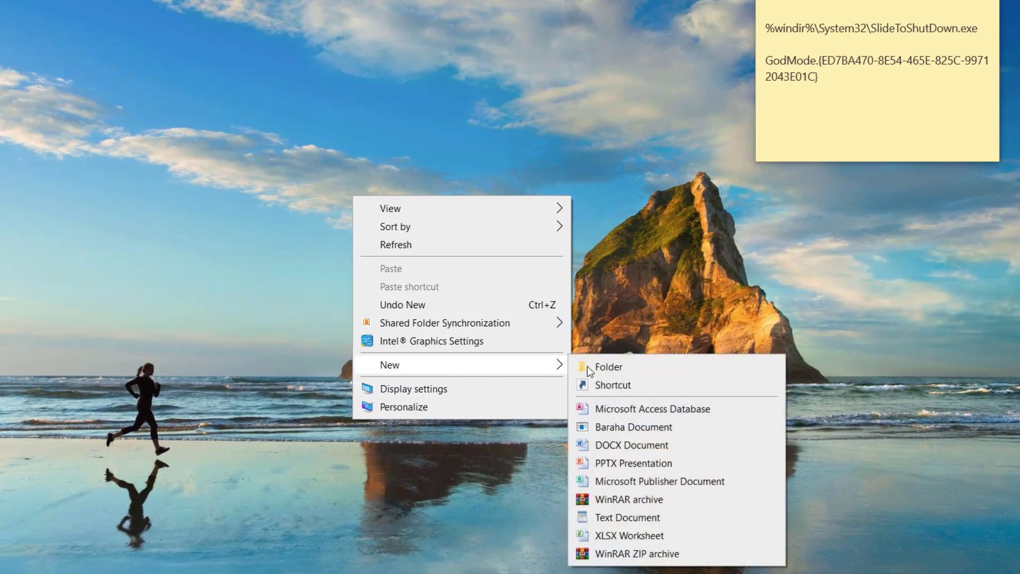
click(628, 364)
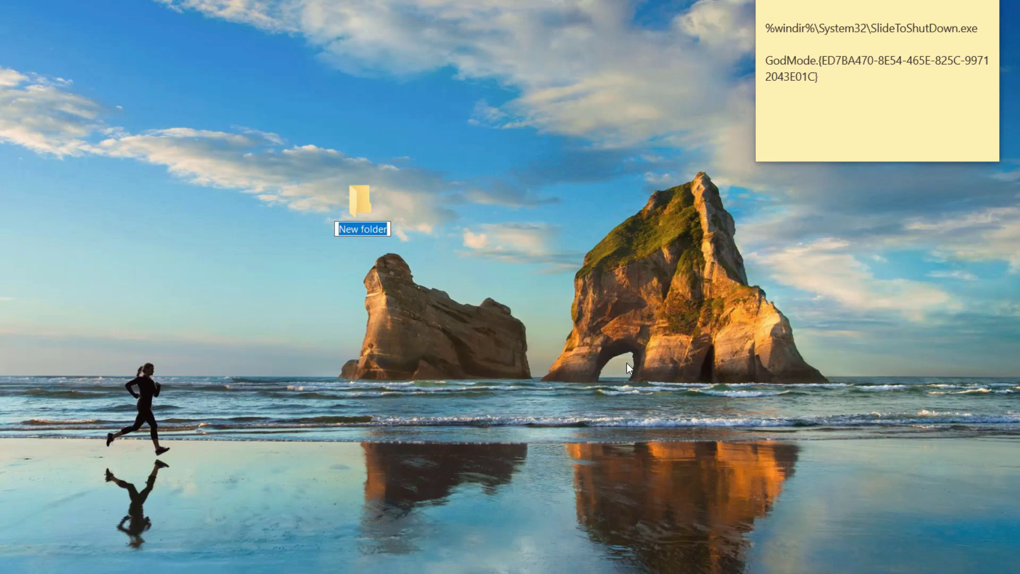
key(ctrl+v)
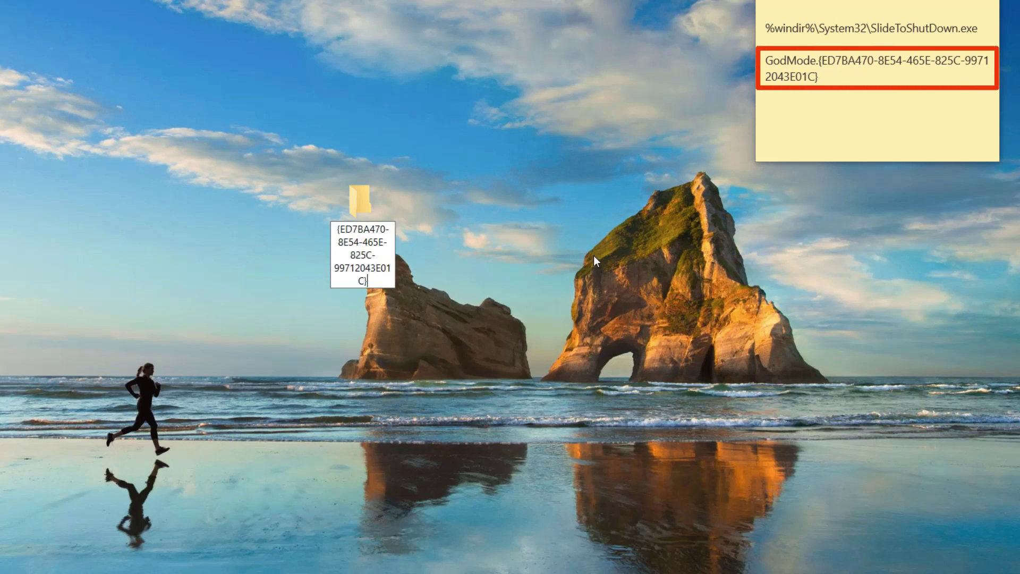
key(Return)
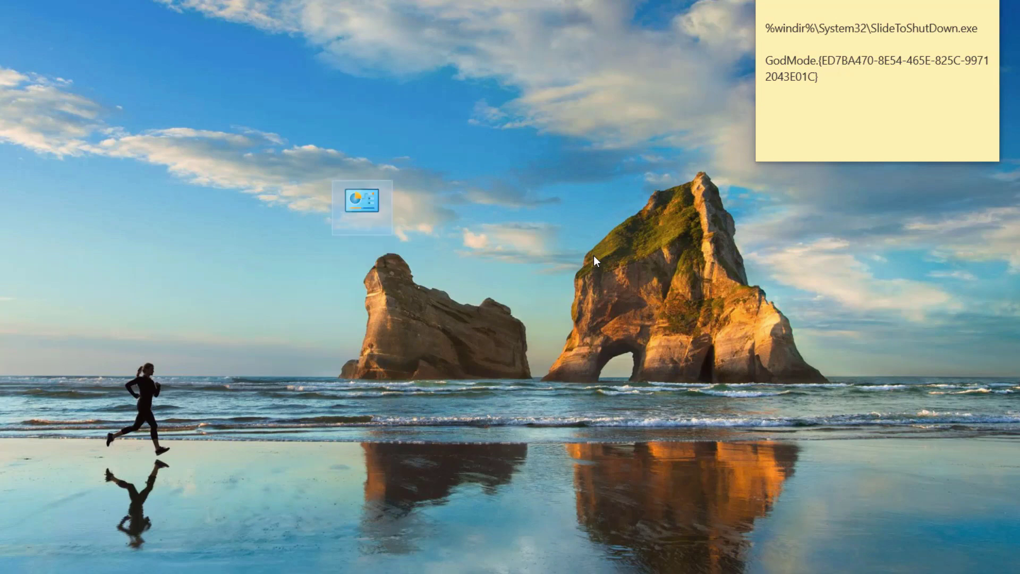
- Open the GodMode folder, scroll through its settings list, and close it
double_click(373, 197)
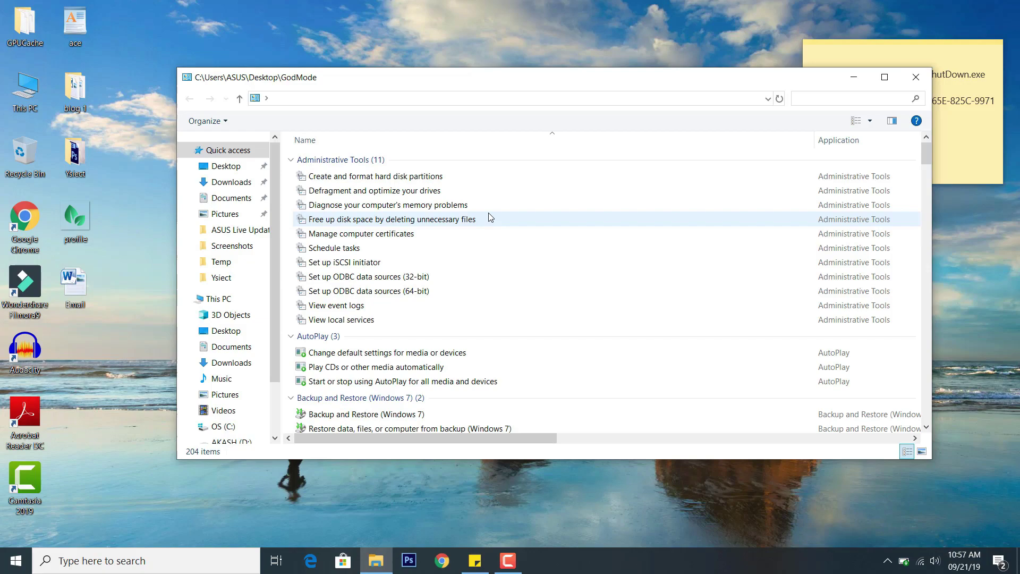
drag(925, 158, 929, 134)
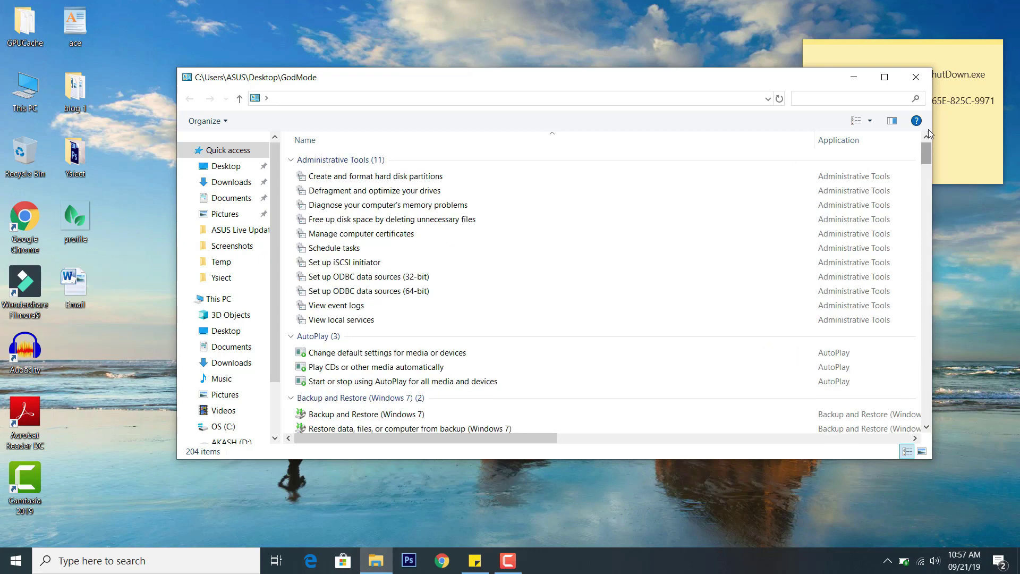
click(918, 75)
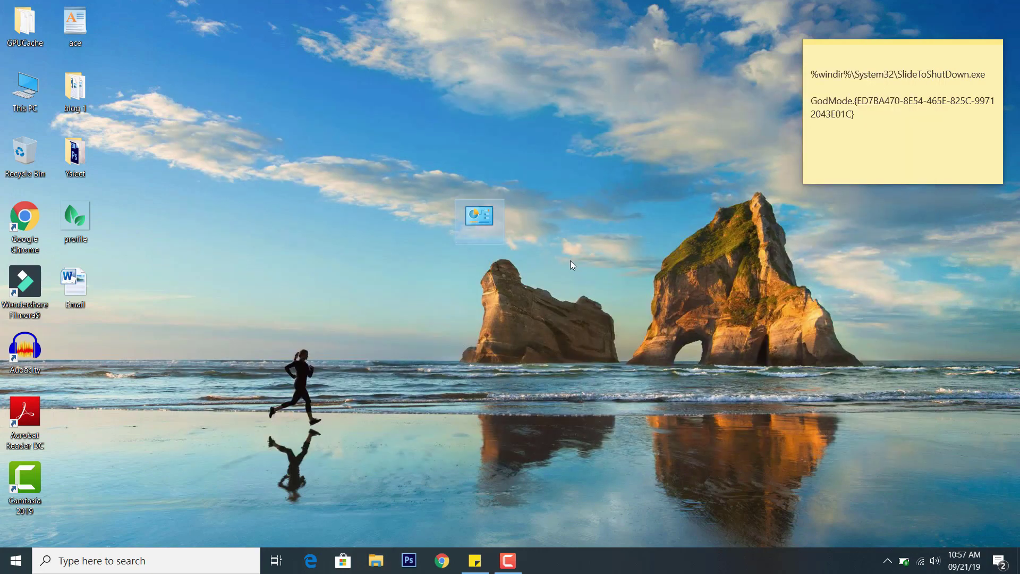
- Permanently delete the GodMode folder, then view the Paint 3D tile's Resize and More options
key(shift+Delete)
key(Return)
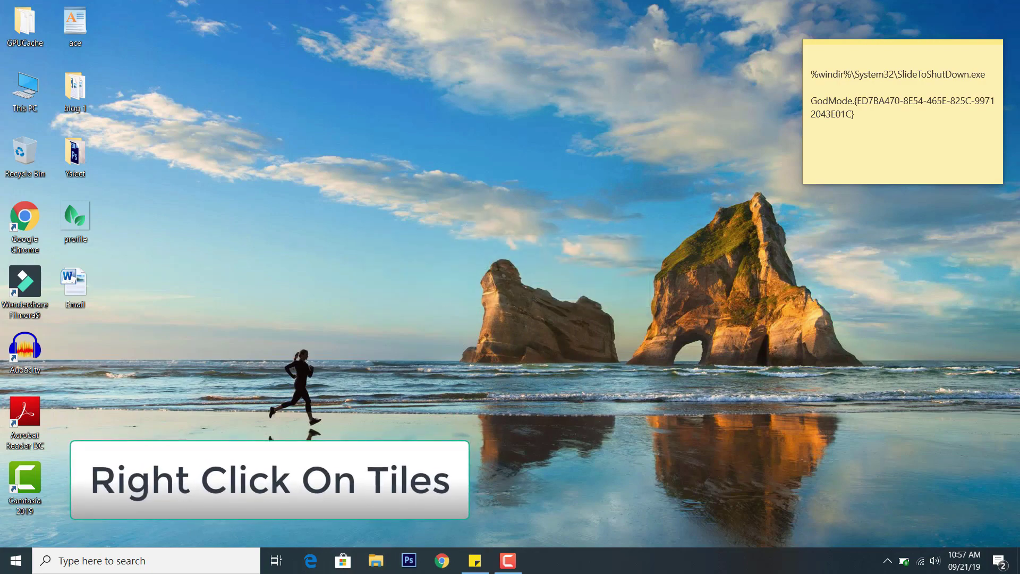
click(16, 561)
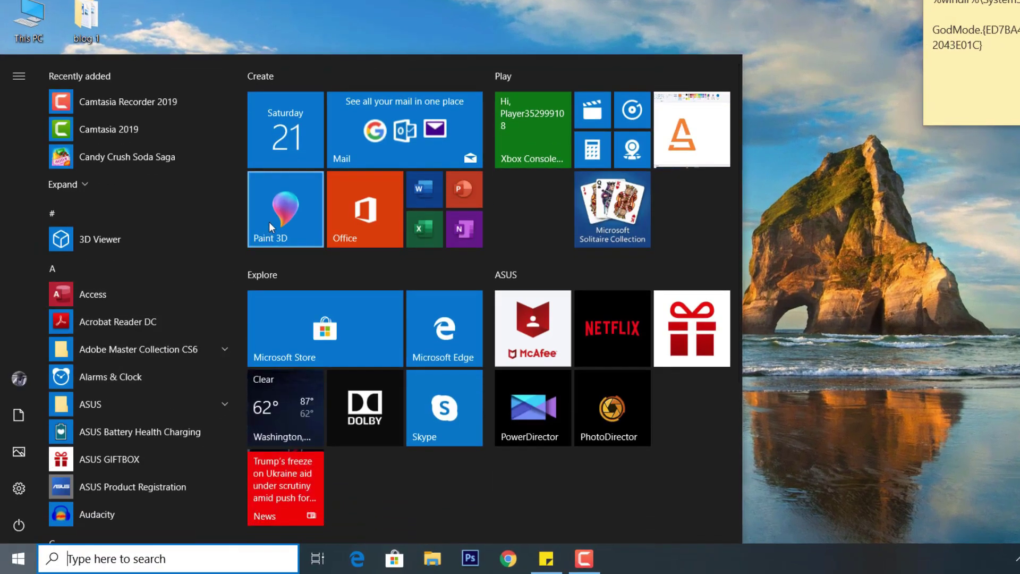
right_click(289, 193)
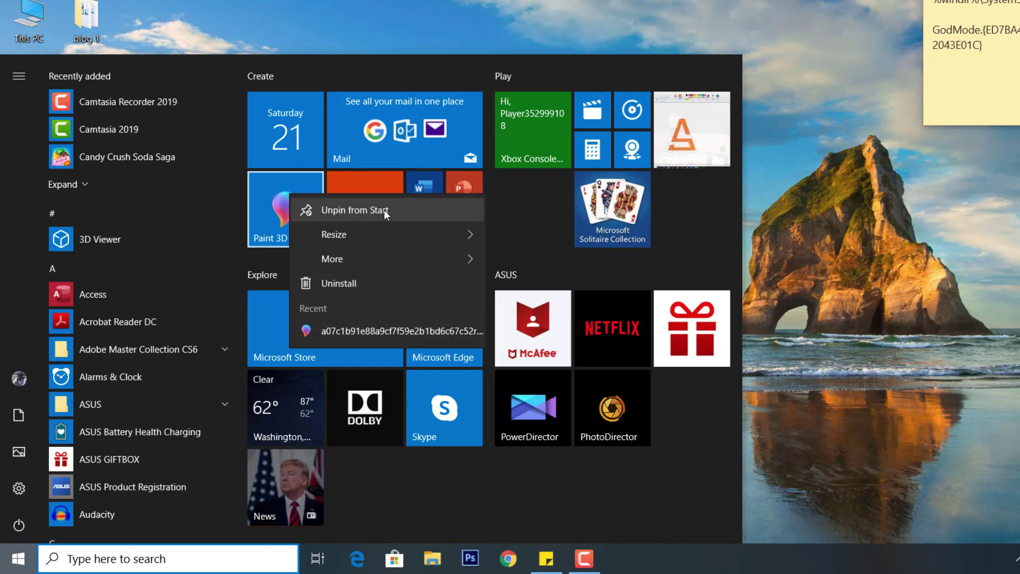
mouse_move(413, 234)
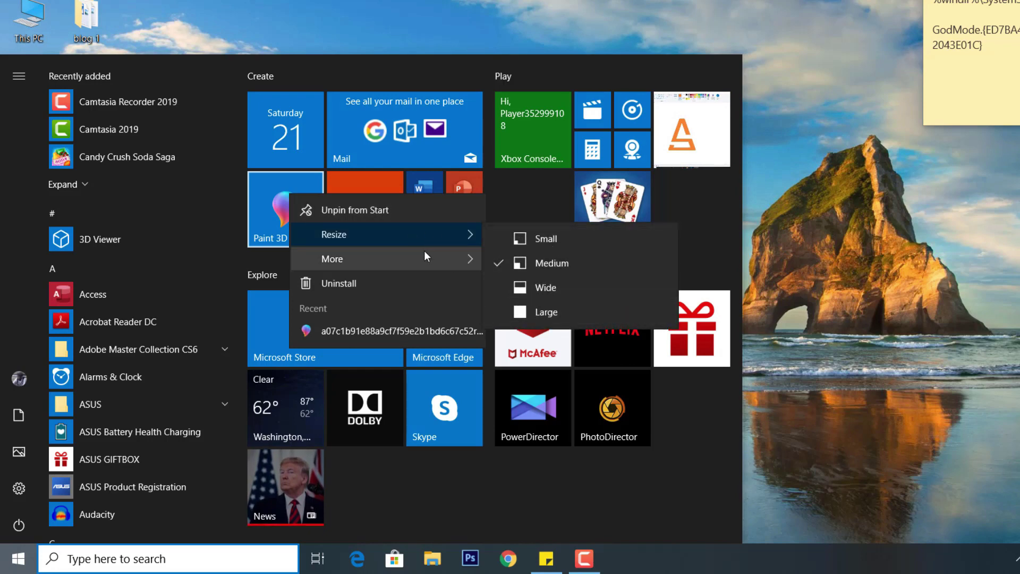
mouse_move(411, 260)
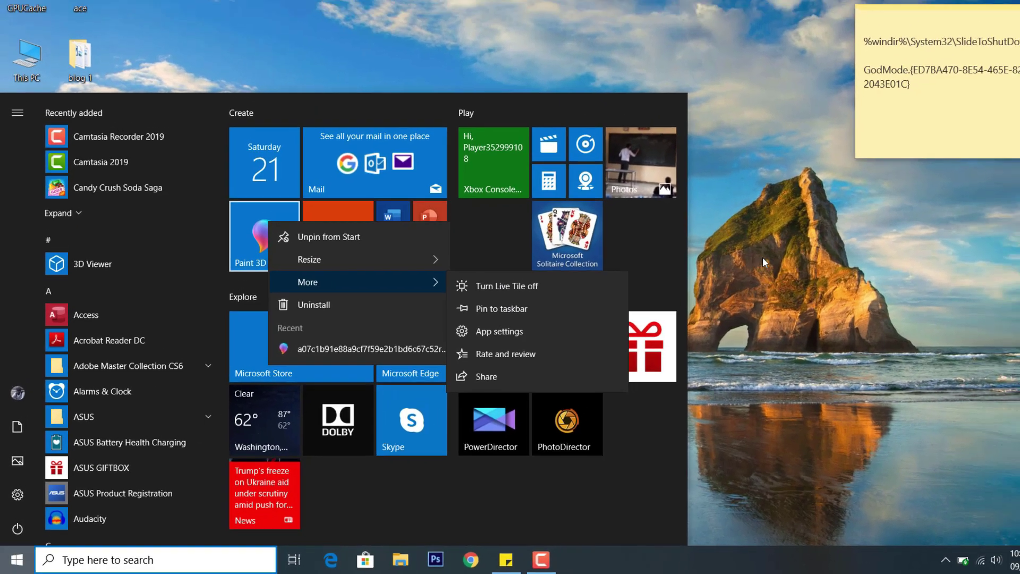
key(Escape)
key(Escape)
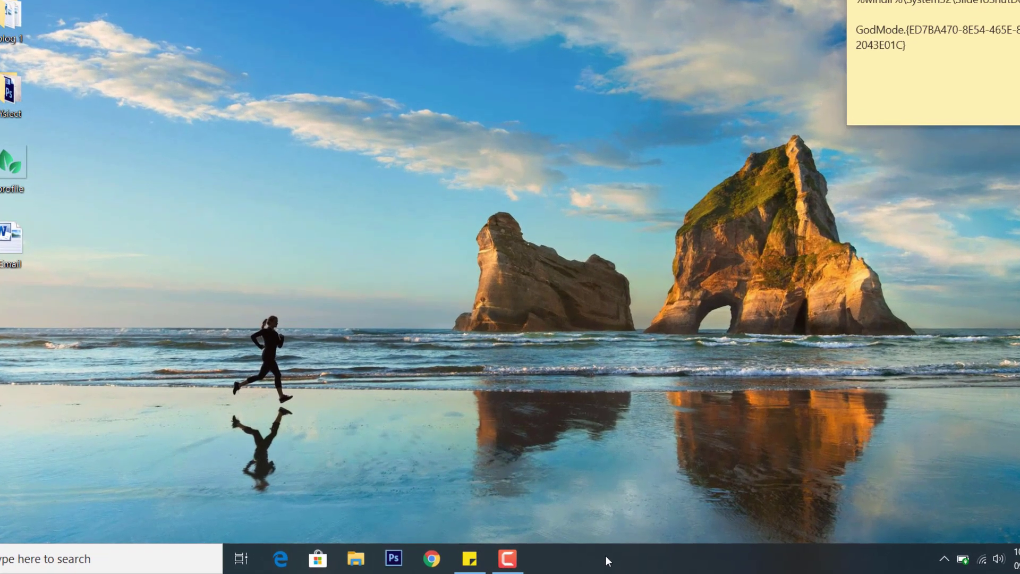
- Bring up the taskbar's right-click options menu, then dismiss it
right_click(607, 561)
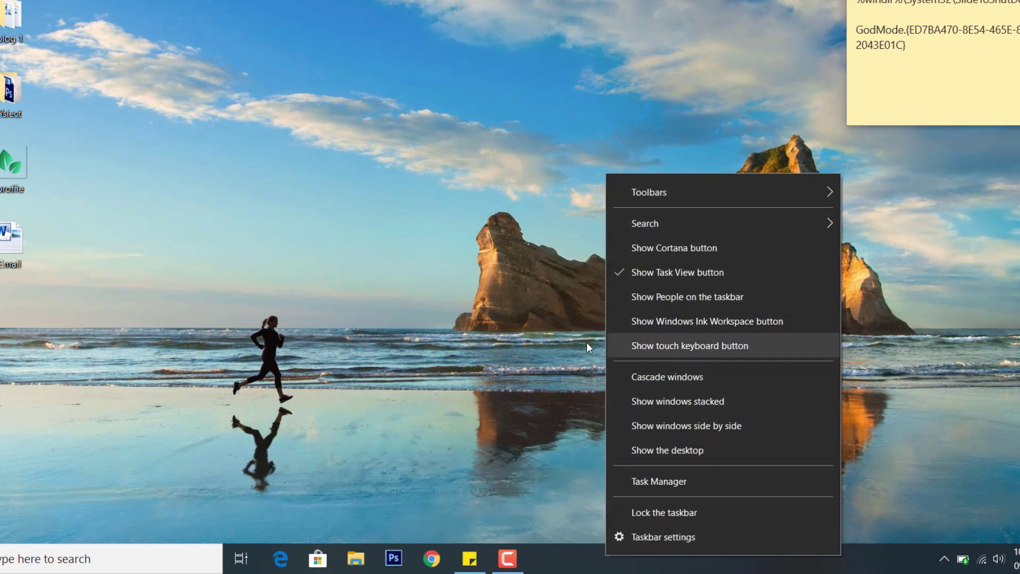
click(557, 342)
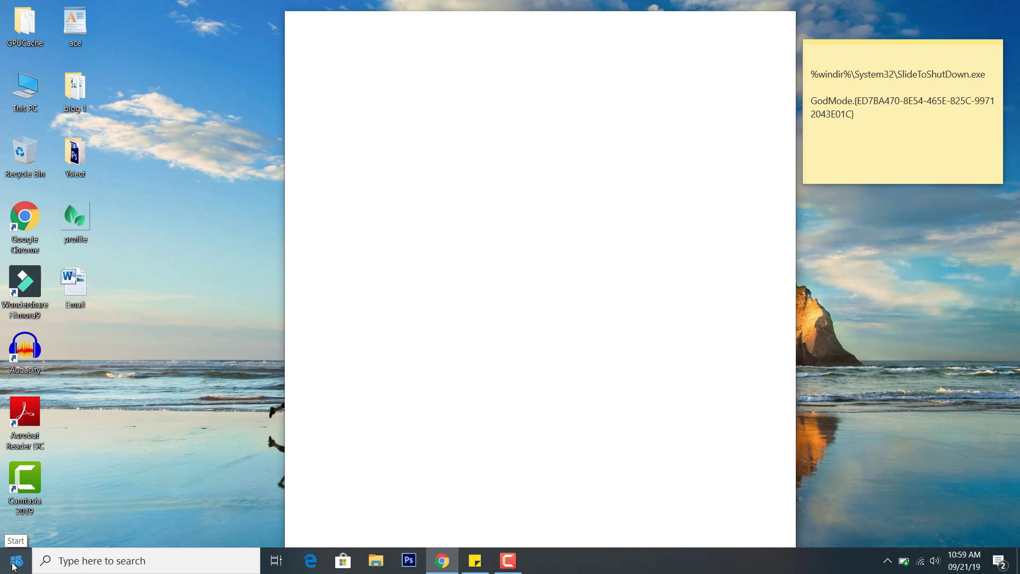
- Snap Chrome to the right half and Settings to the left half, then switch focus between them
click(14, 564)
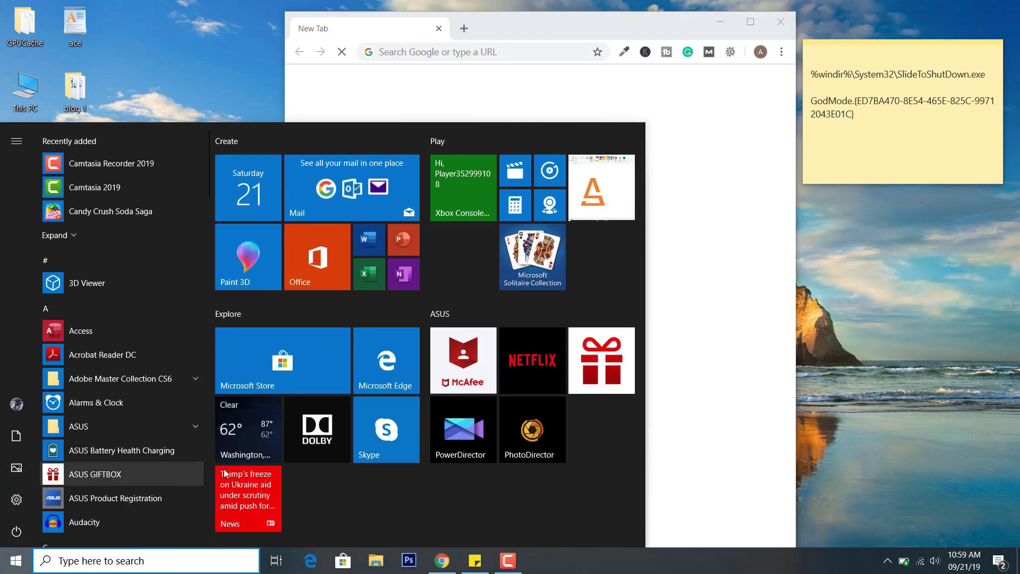
click(17, 500)
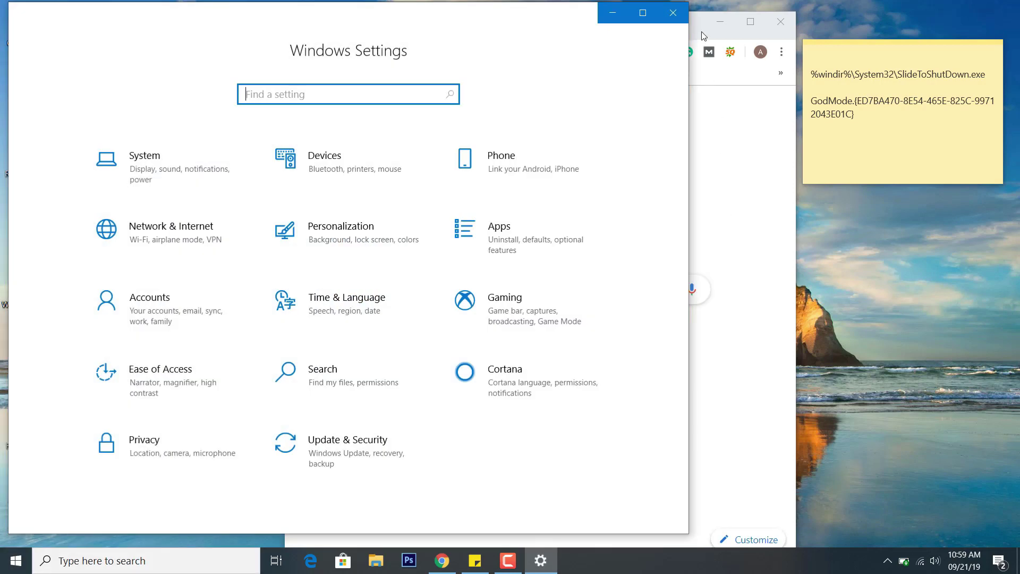
click(693, 29)
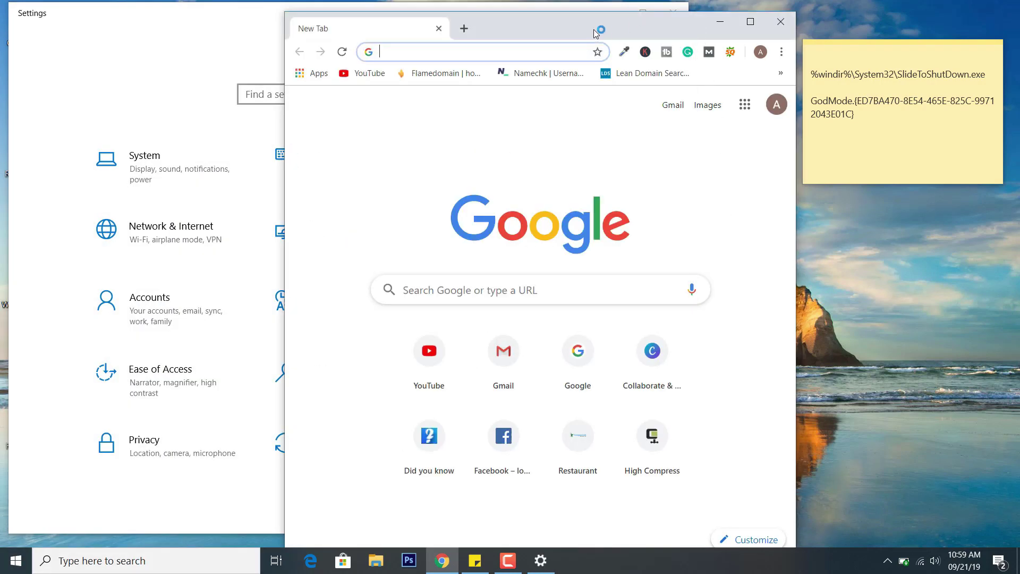
drag(596, 32, 1019, 30)
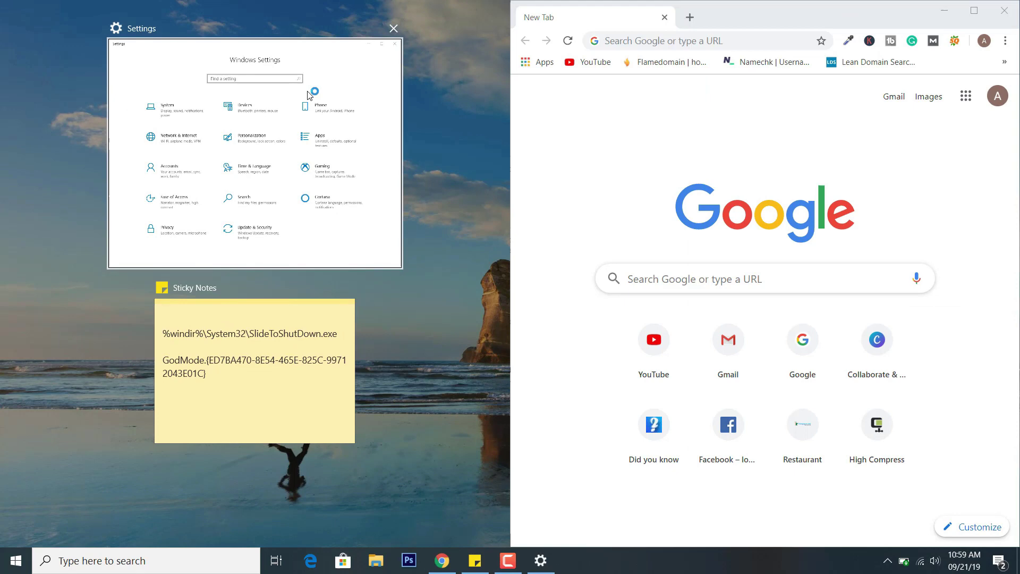
click(322, 80)
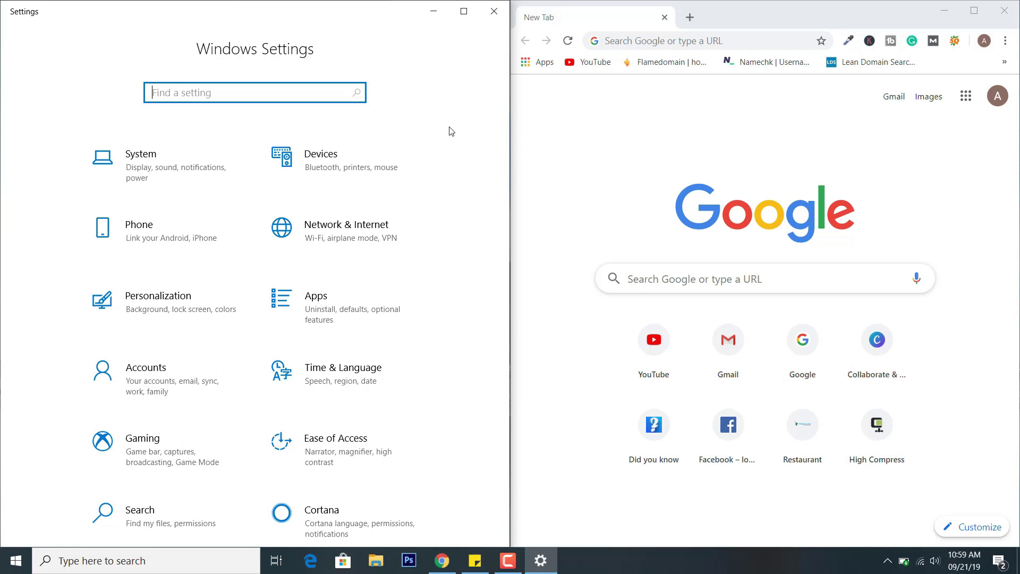
click(793, 20)
click(334, 17)
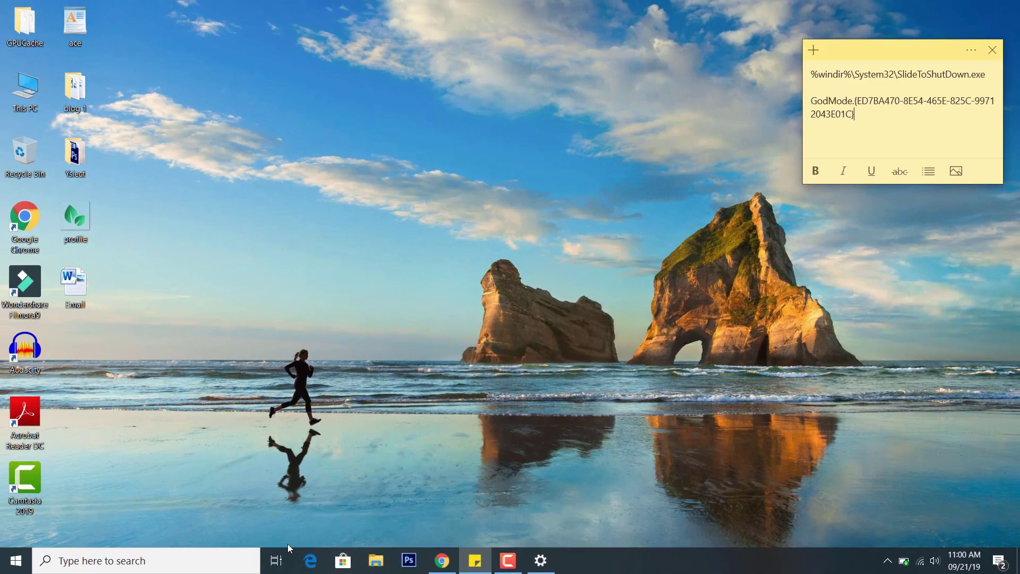
- Create a second virtual desktop in Task View
click(277, 560)
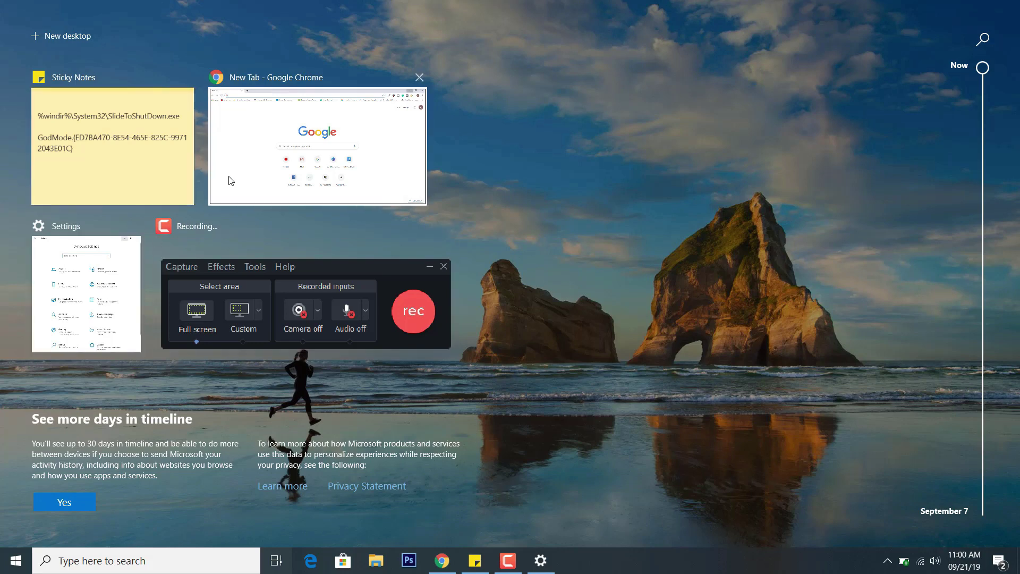
click(81, 36)
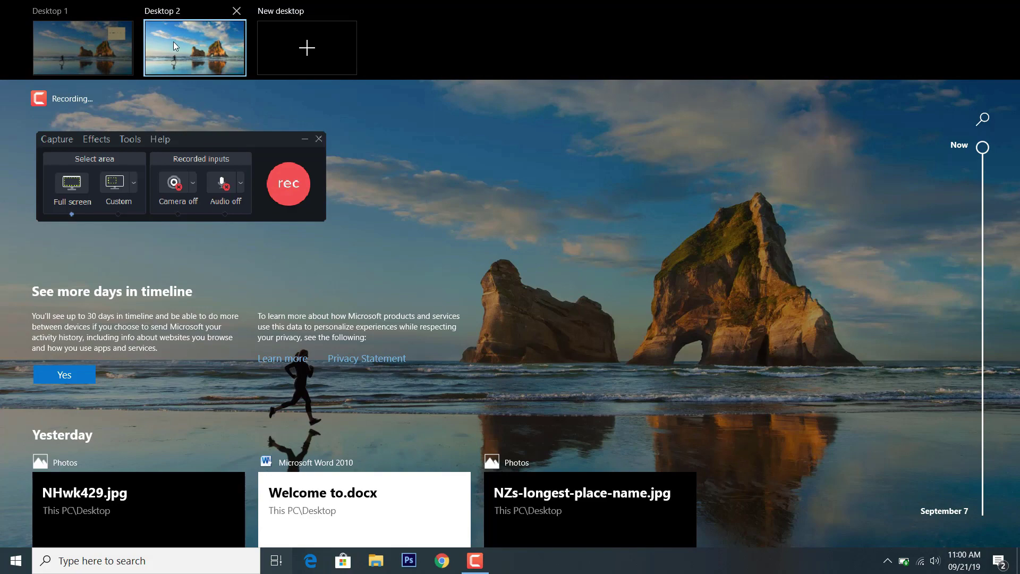
click(90, 49)
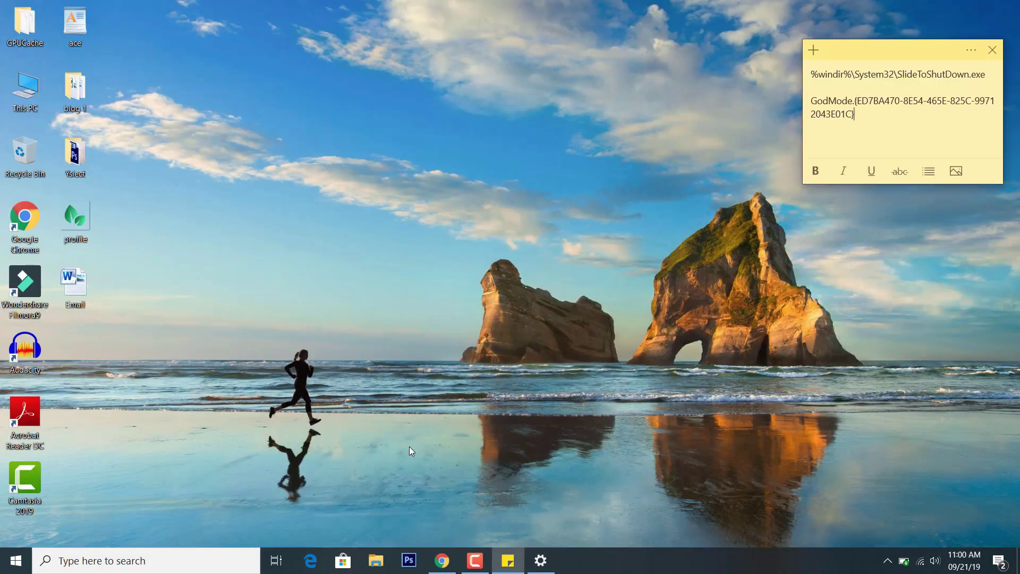
- Move Chrome onto Desktop 2, check it there, then return to Desktop 1
click(276, 553)
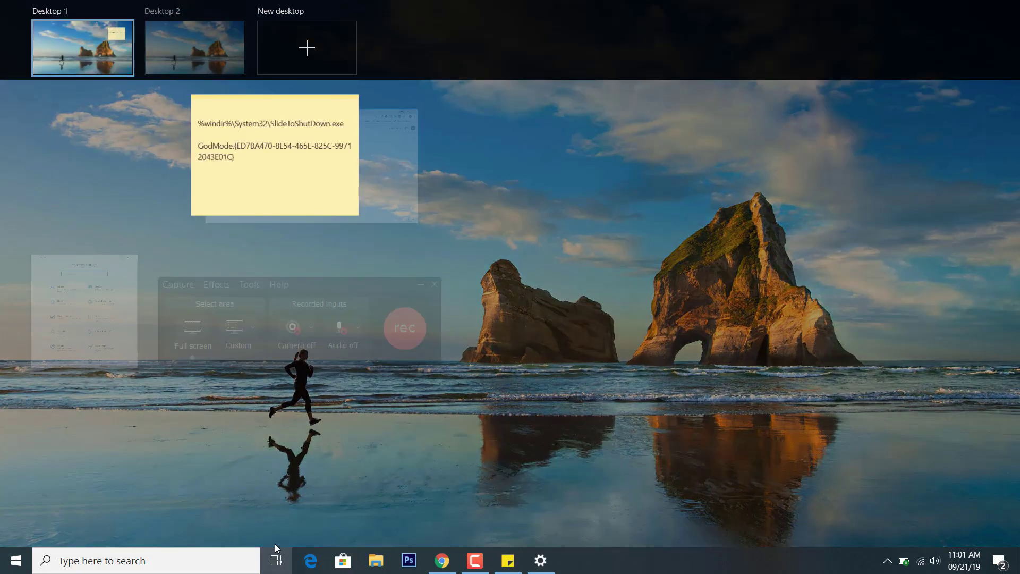
drag(268, 194, 193, 55)
click(191, 53)
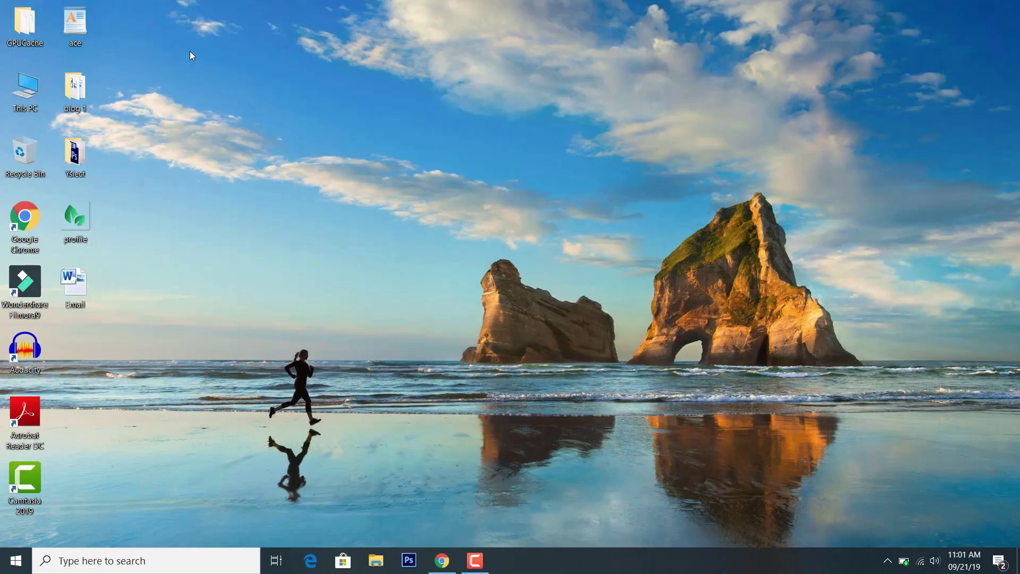
click(444, 561)
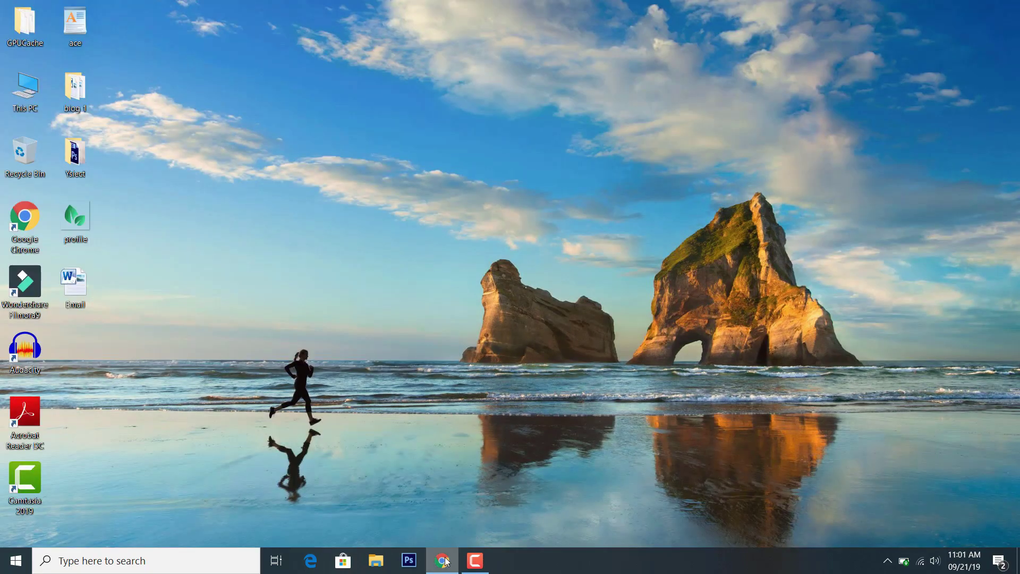
click(444, 560)
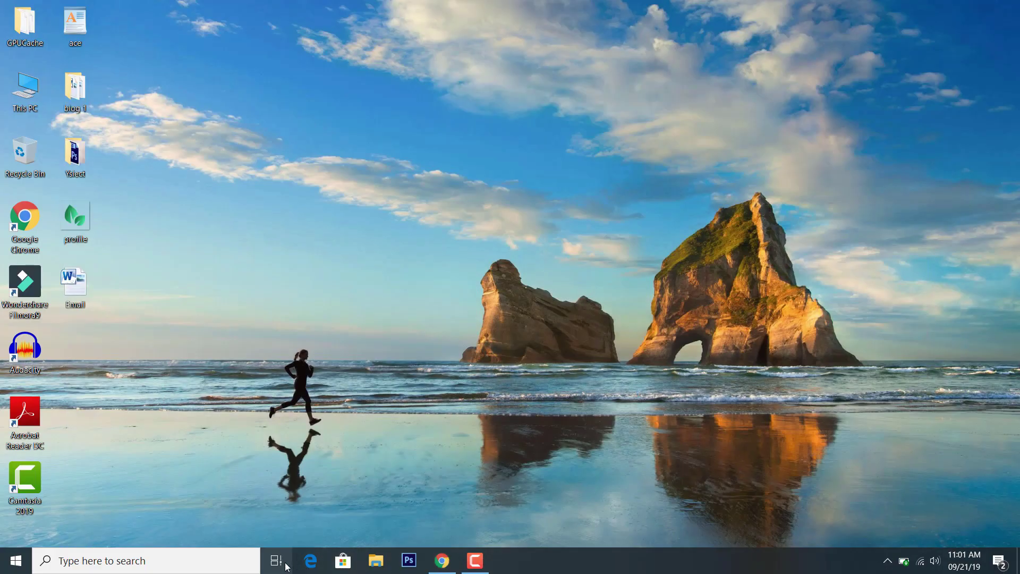
click(277, 561)
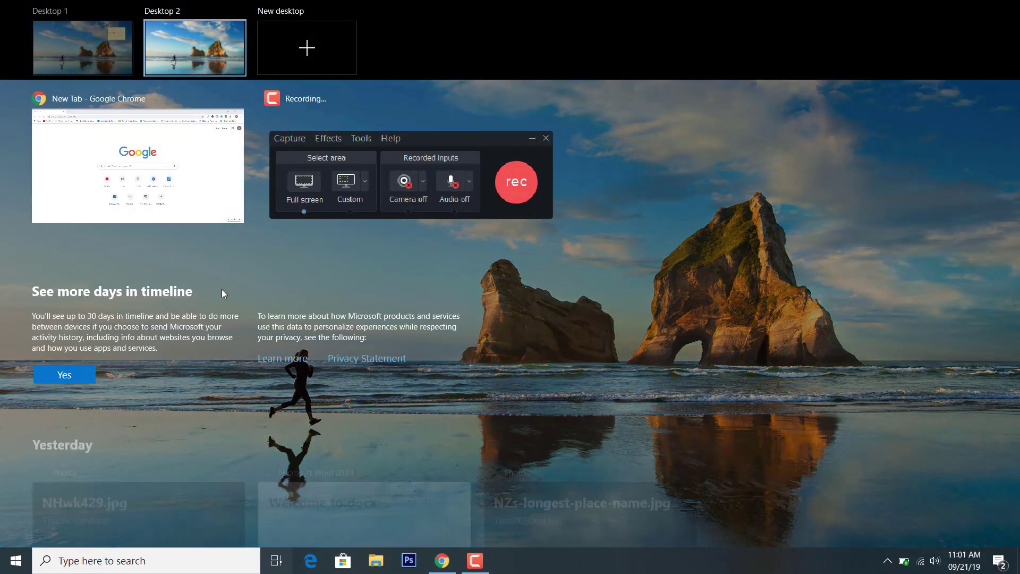
click(109, 63)
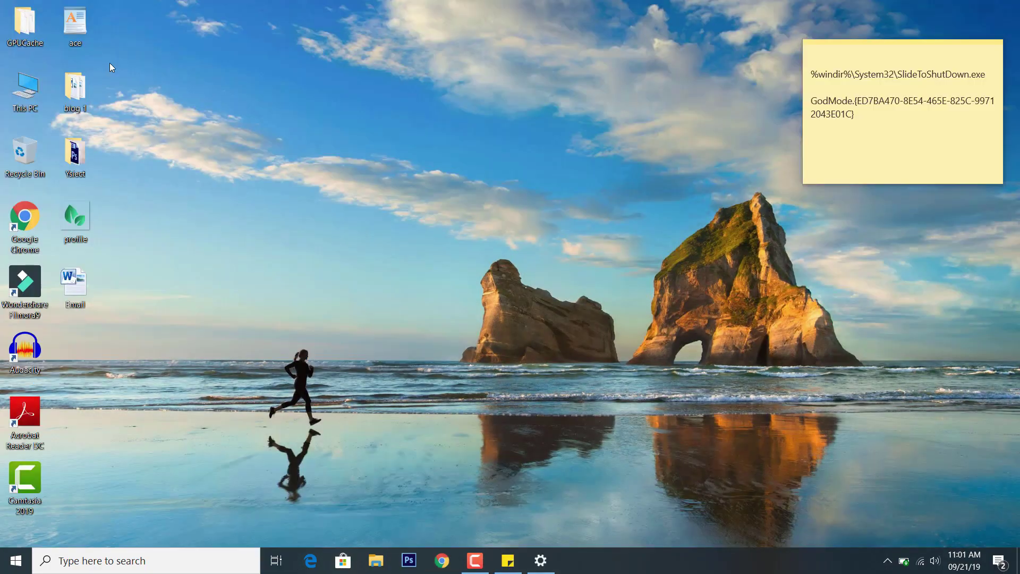
click(276, 561)
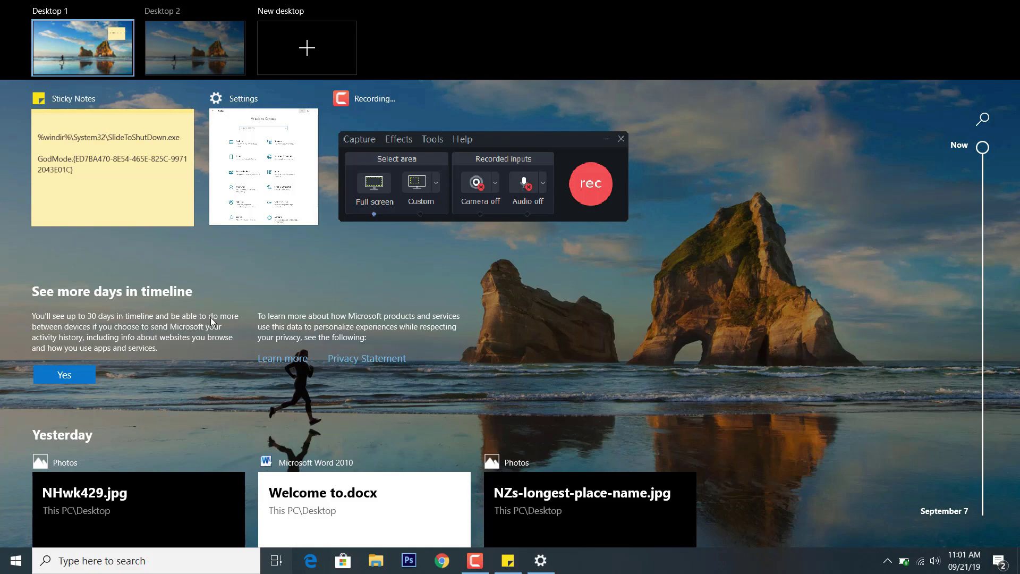
- Switch between desktops with Win+Ctrl+Left/Right and cancel the Speech Recognition setup
key(super+ctrl+Right)
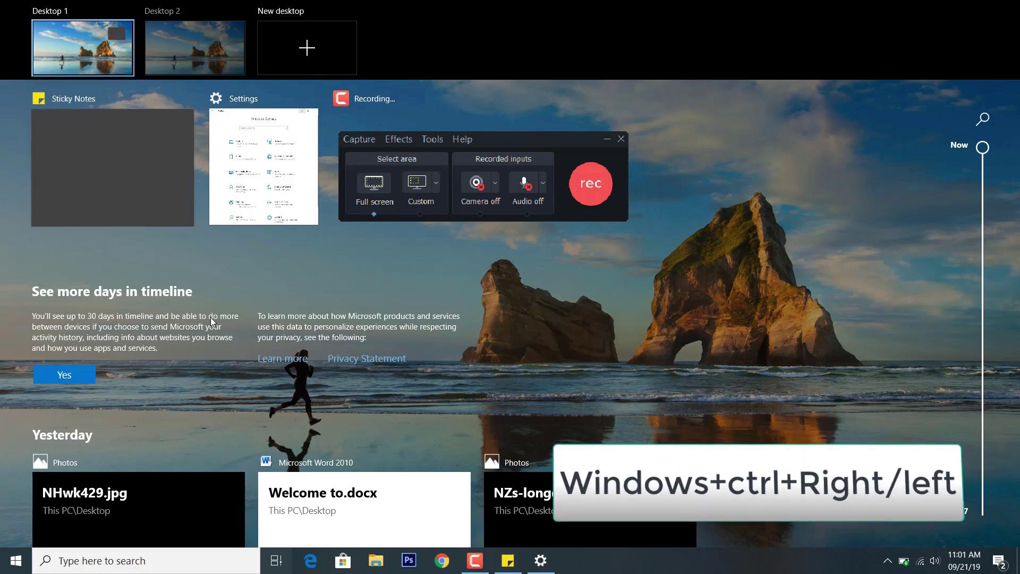
key(super+ctrl+Left)
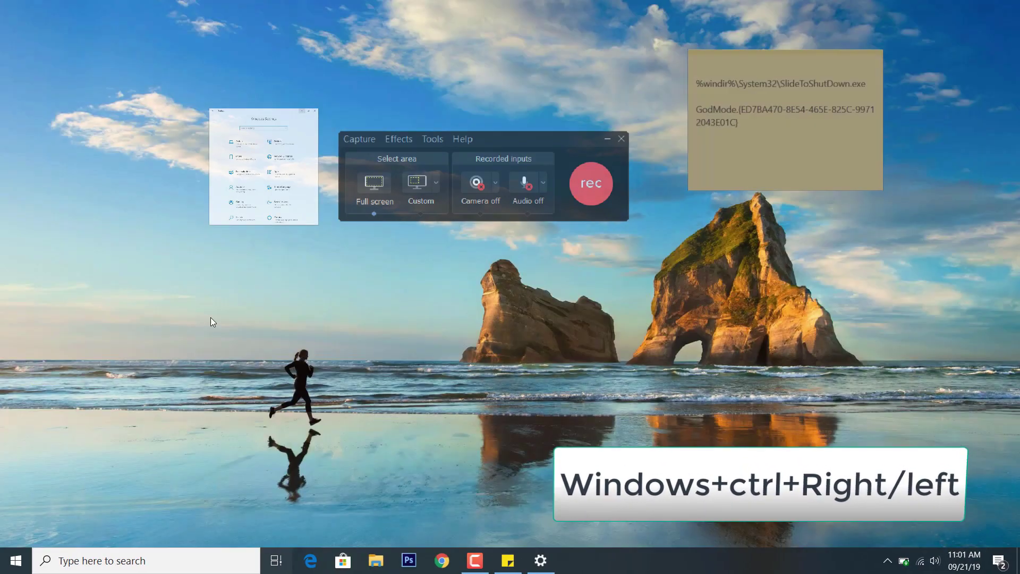
key(super+ctrl+Right)
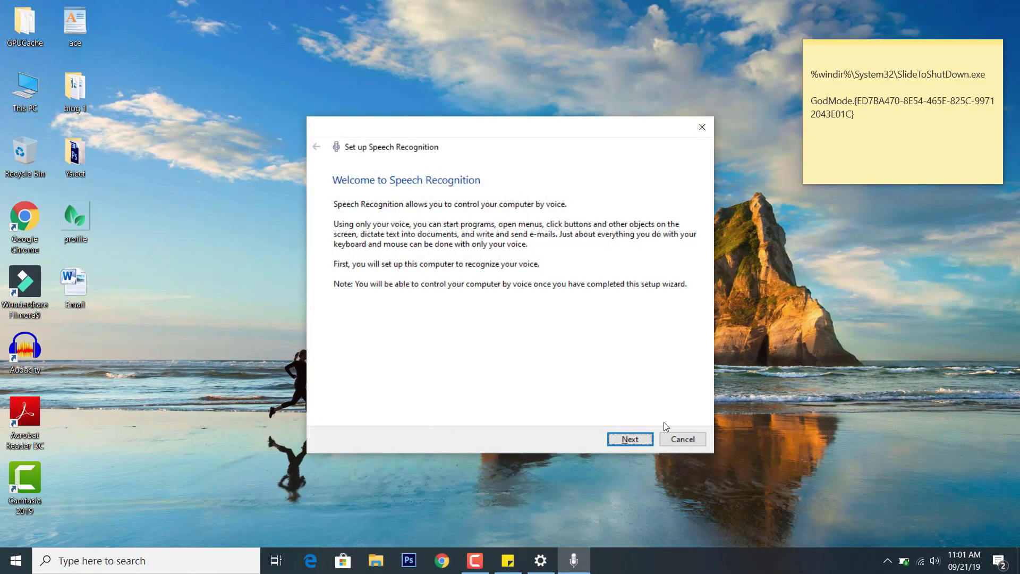
click(684, 439)
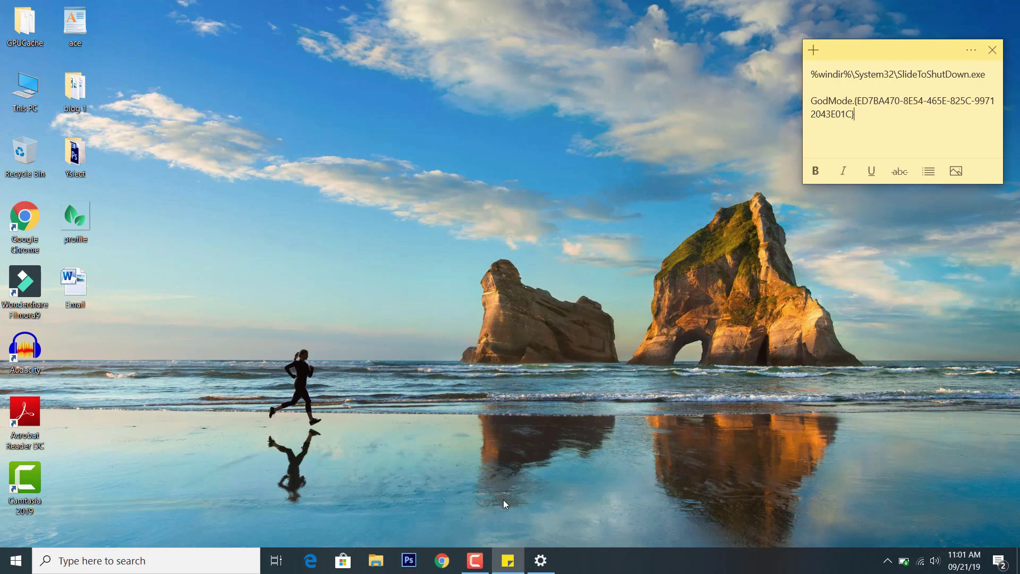
- Move Chrome back to Desktop 1, close Desktop 2, and Alt+Tab to Chrome
click(278, 562)
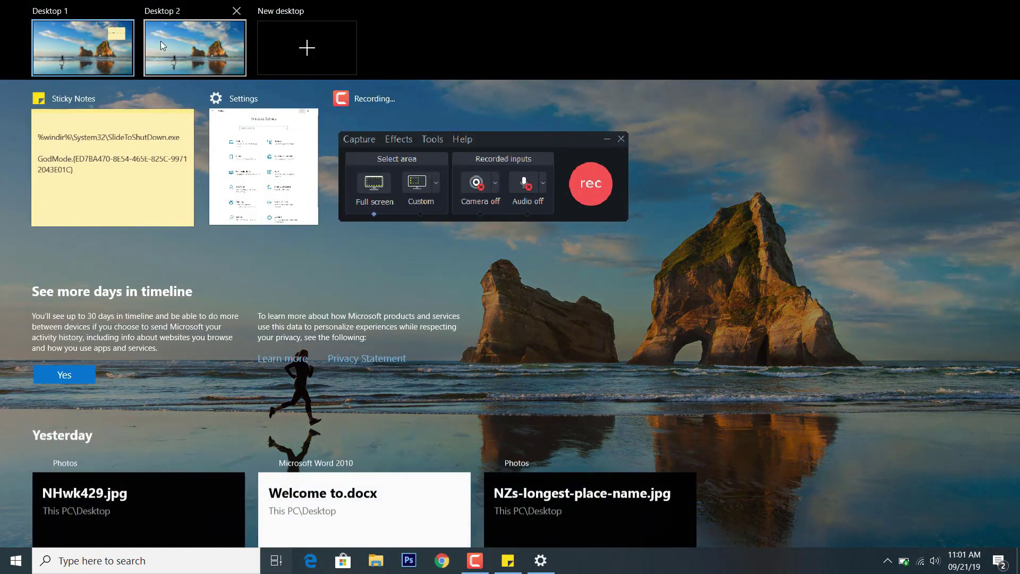
click(160, 40)
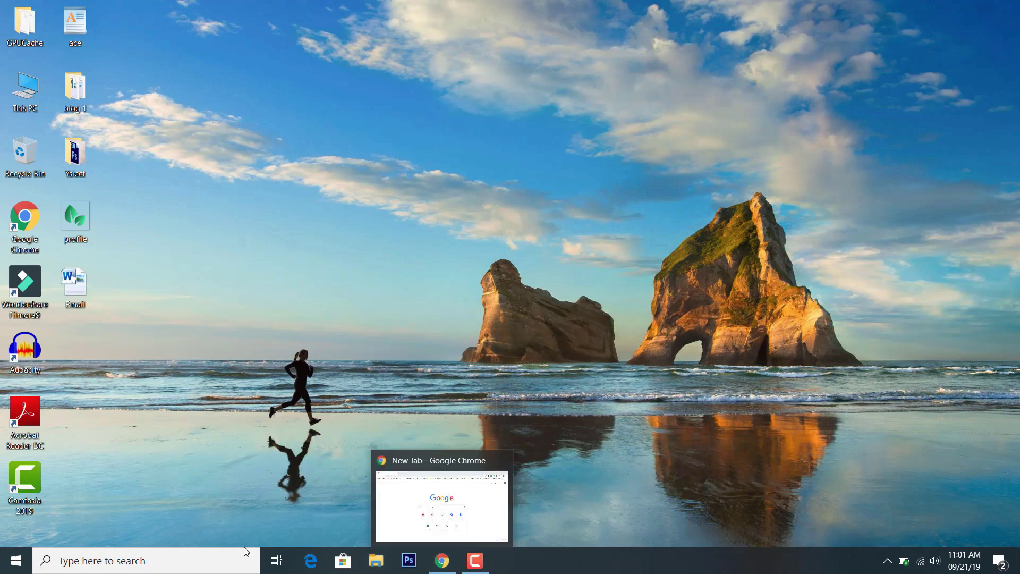
click(275, 564)
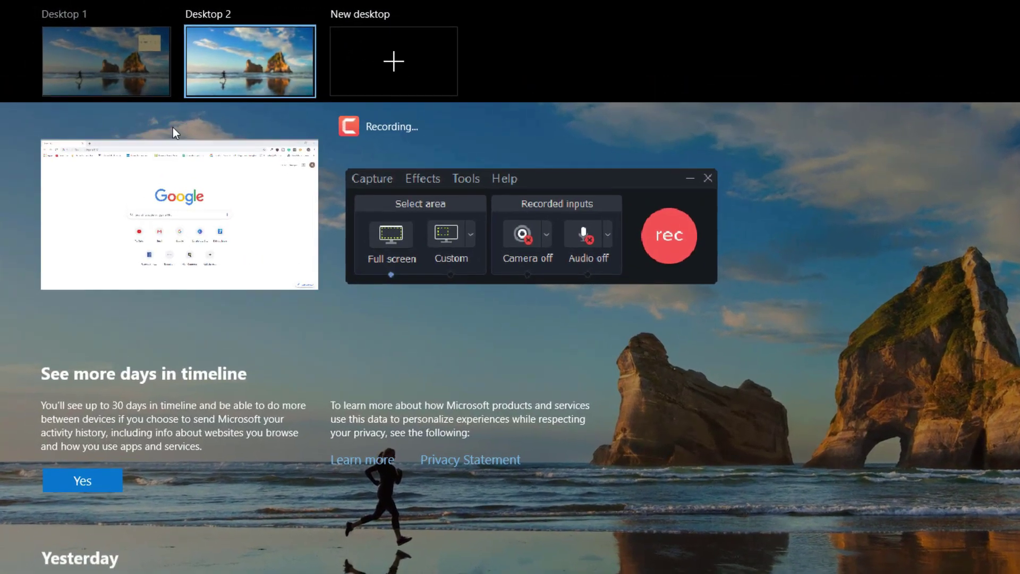
drag(173, 128, 145, 73)
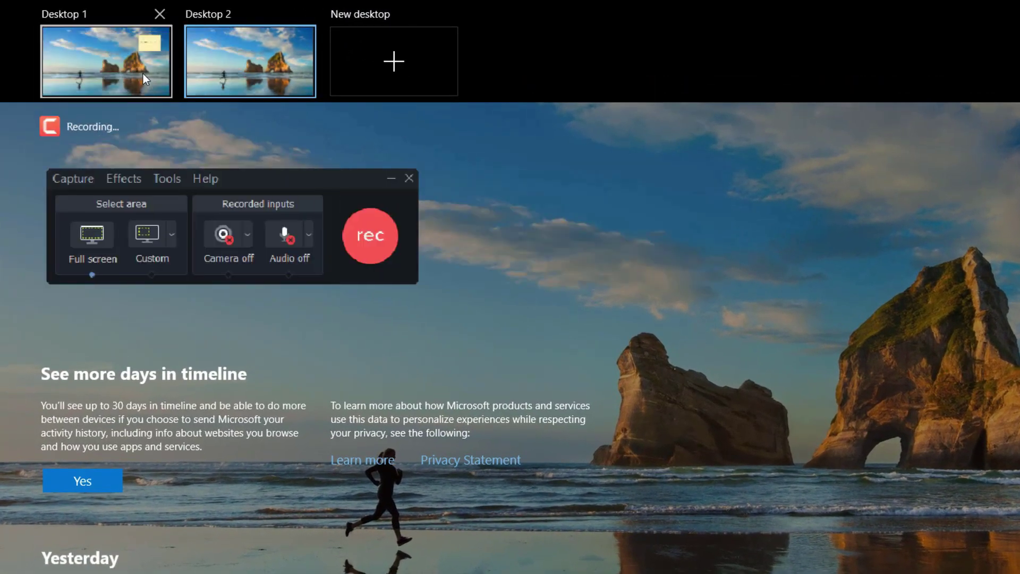
click(304, 14)
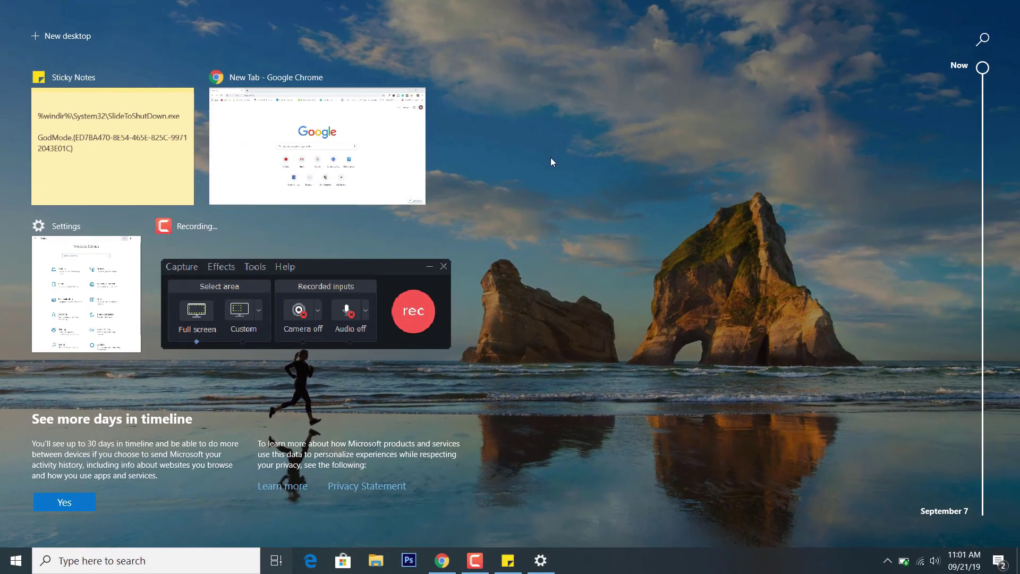
click(550, 159)
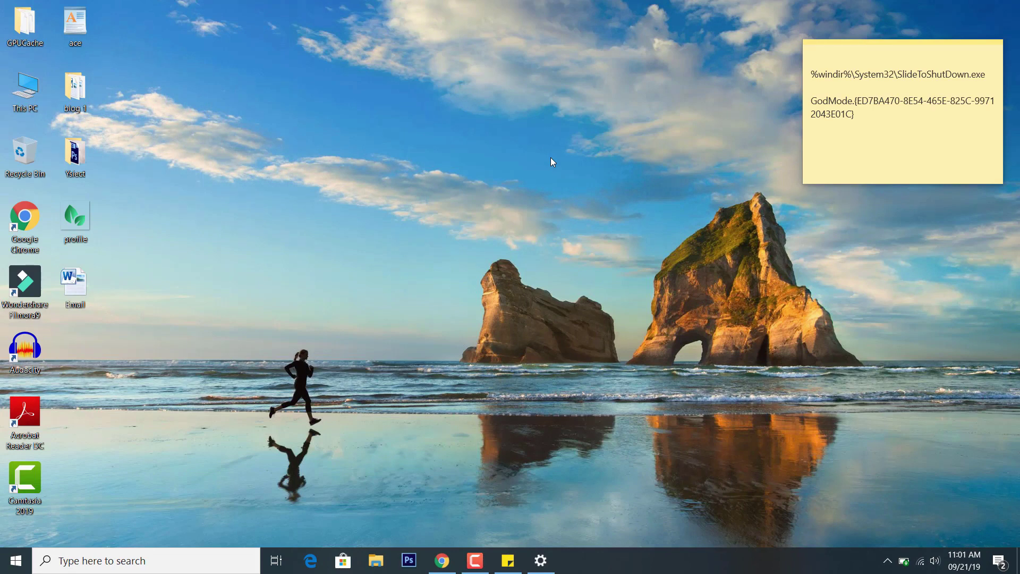
key(alt+Tab)
key(alt+Tab)
key(alt+Tab)
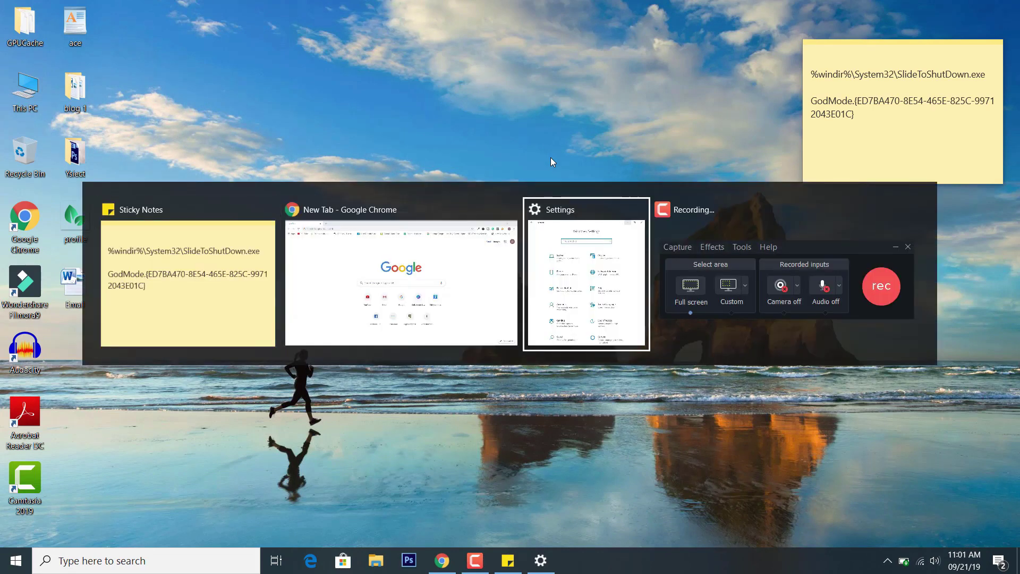
key(alt+Tab)
key(alt+Tab)
key(alt+Tab)
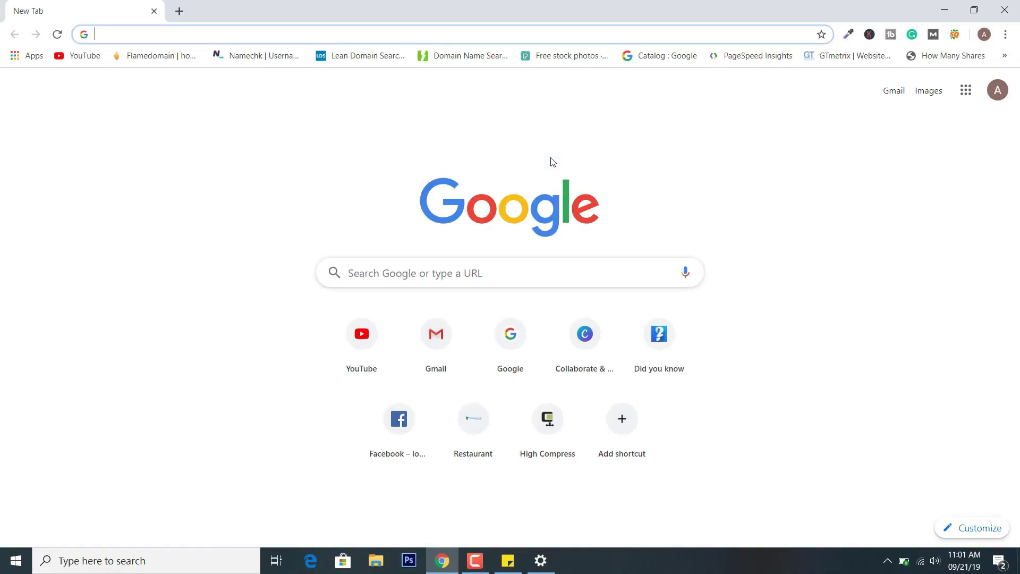
- Minimize Chrome, review the Focus assist page in System settings (left Off), then close Settings
click(944, 10)
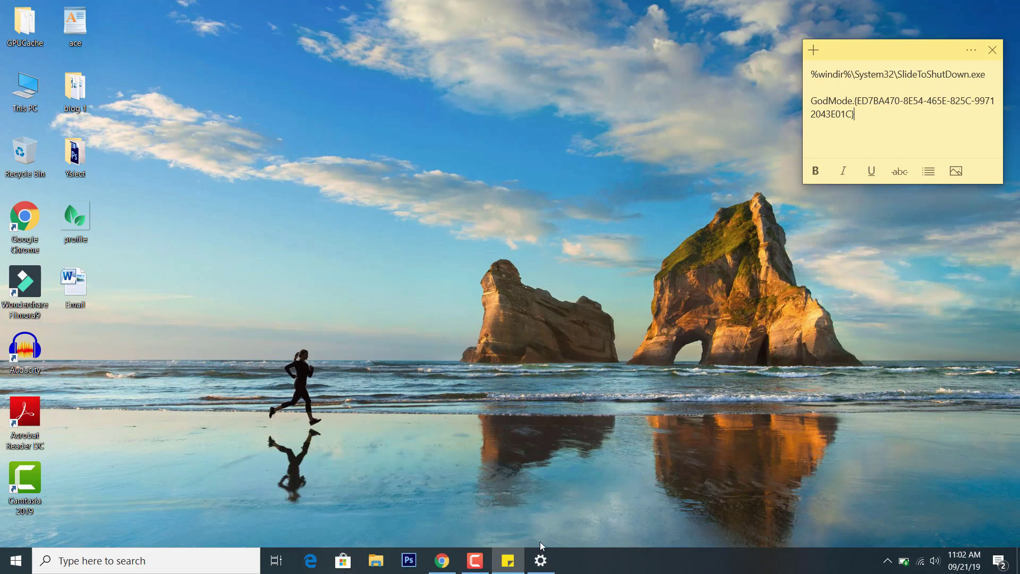
click(540, 560)
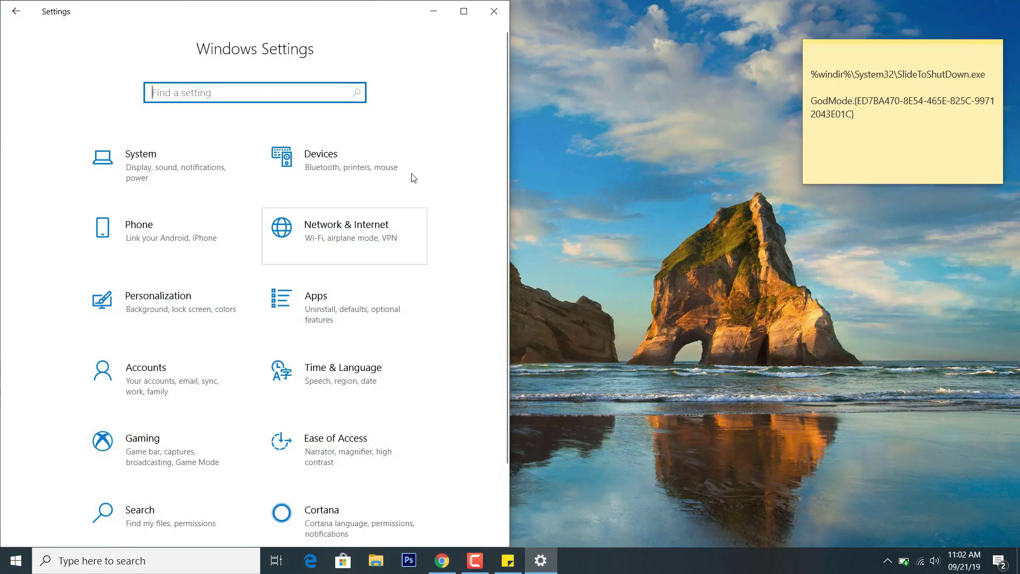
click(196, 163)
click(460, 11)
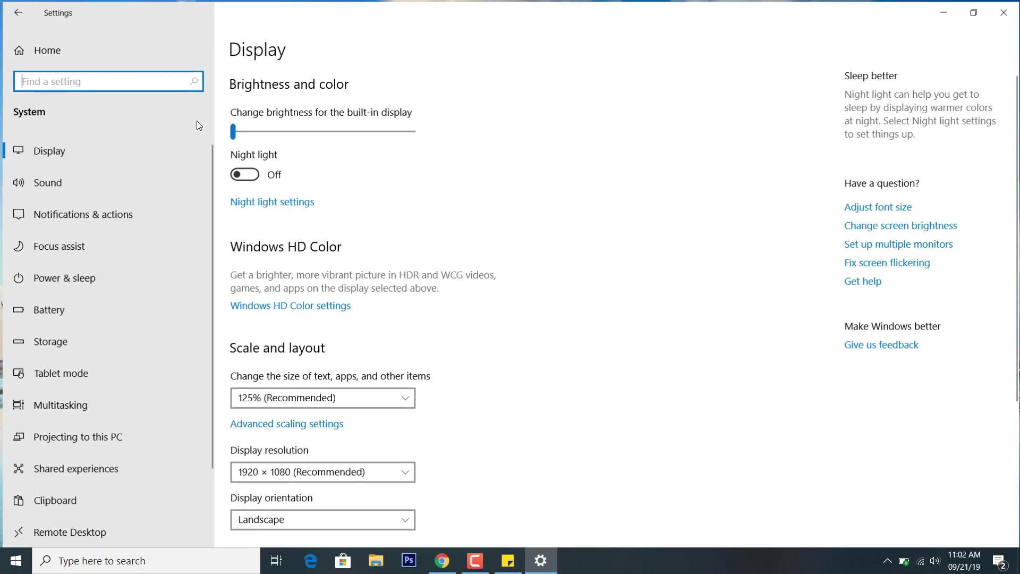
click(81, 244)
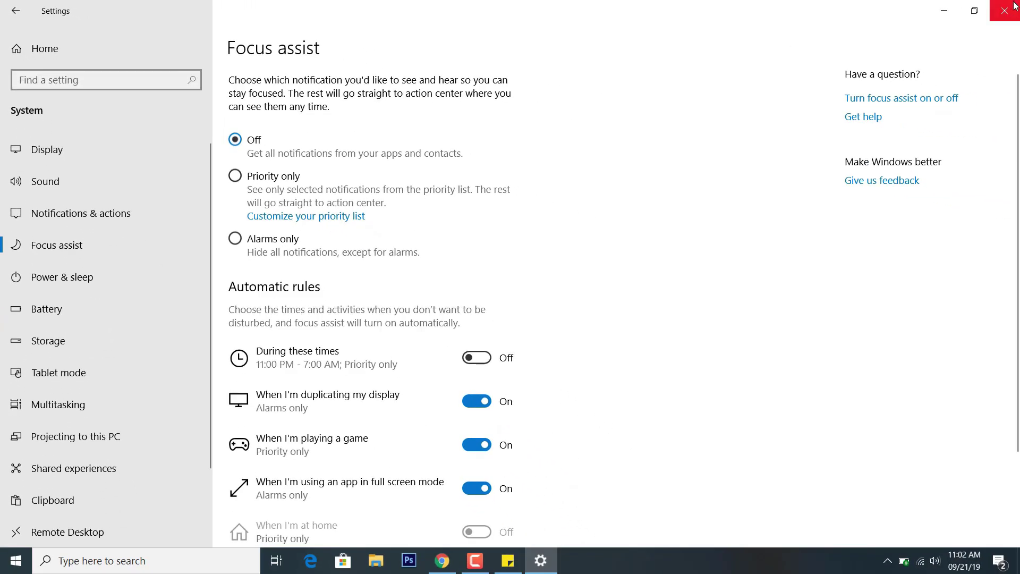
click(1004, 11)
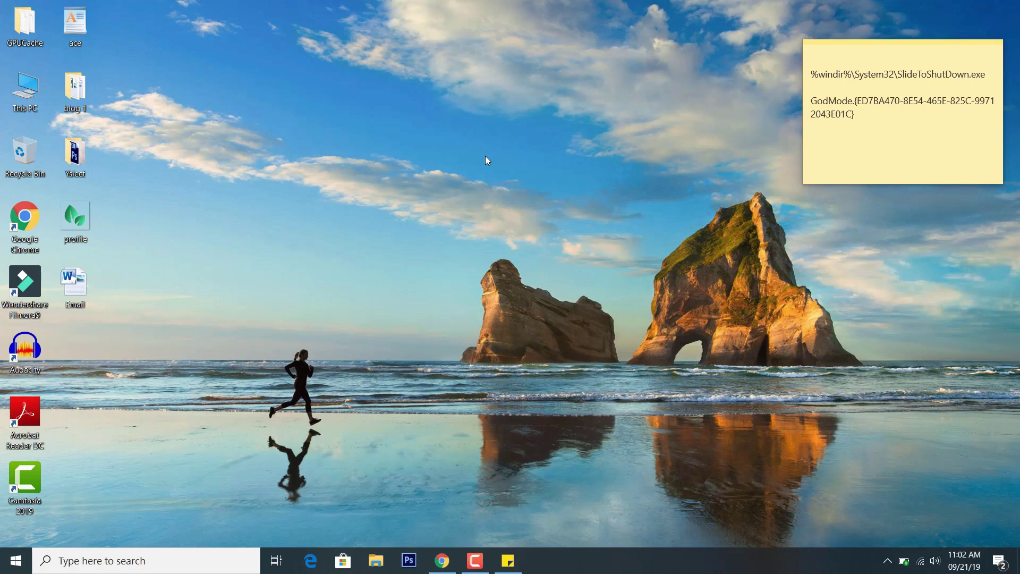
- Open profile.png from the desktop in Photos, view its Share options, then dismiss them
double_click(81, 209)
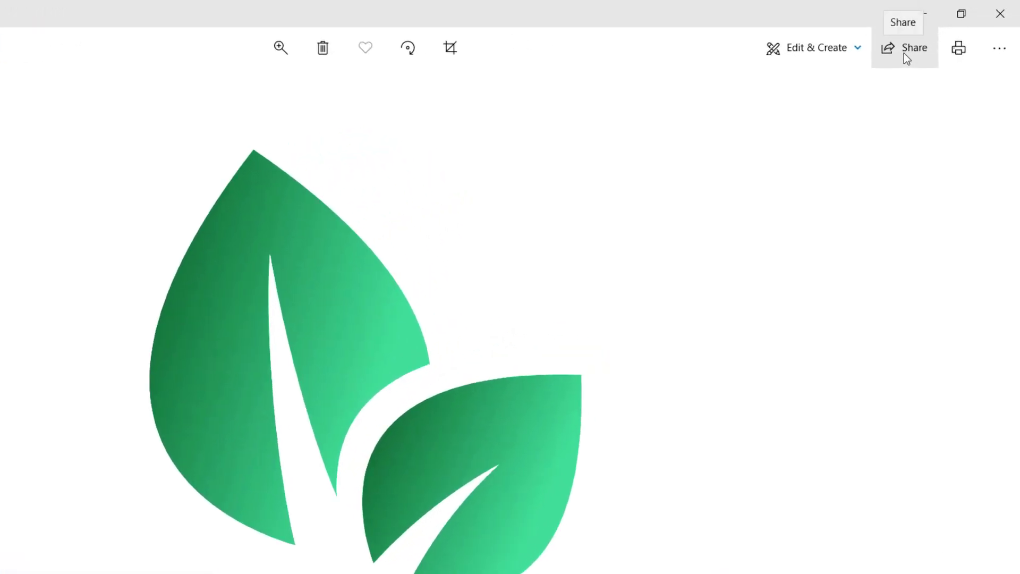
click(904, 53)
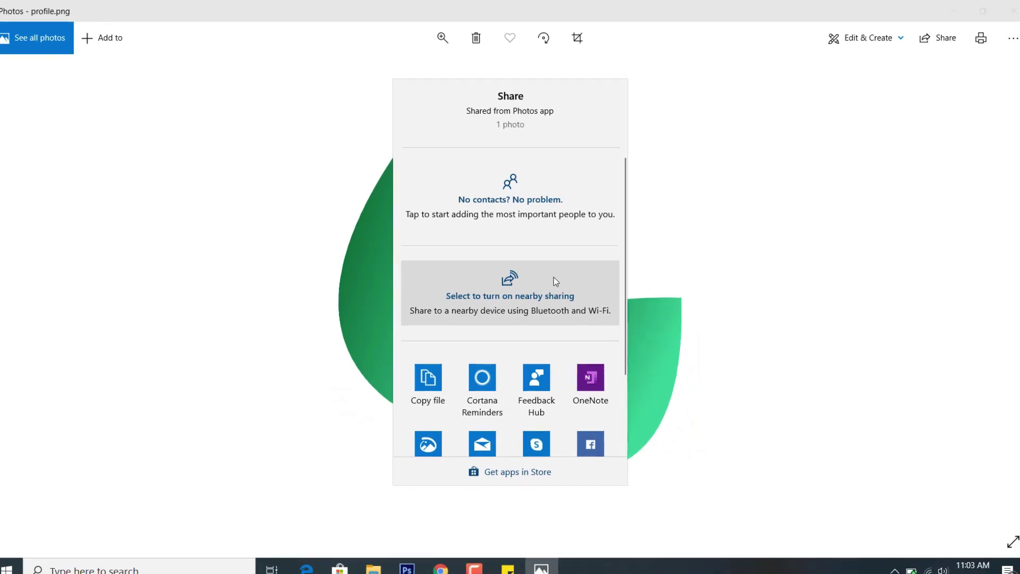
click(1007, 13)
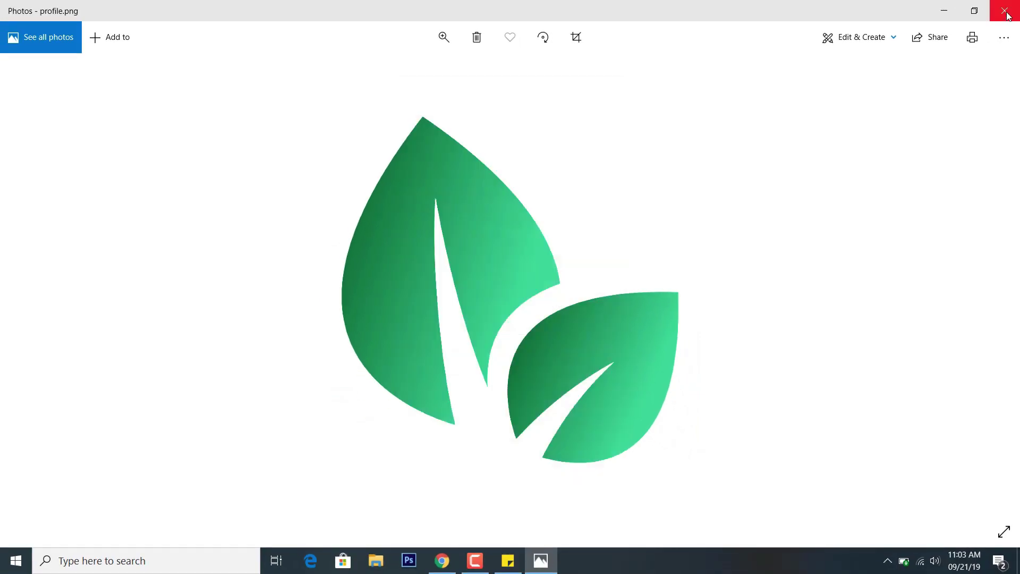
- Close the profile.png Photos window and minimize the sticky note to clear the desktop
click(1006, 11)
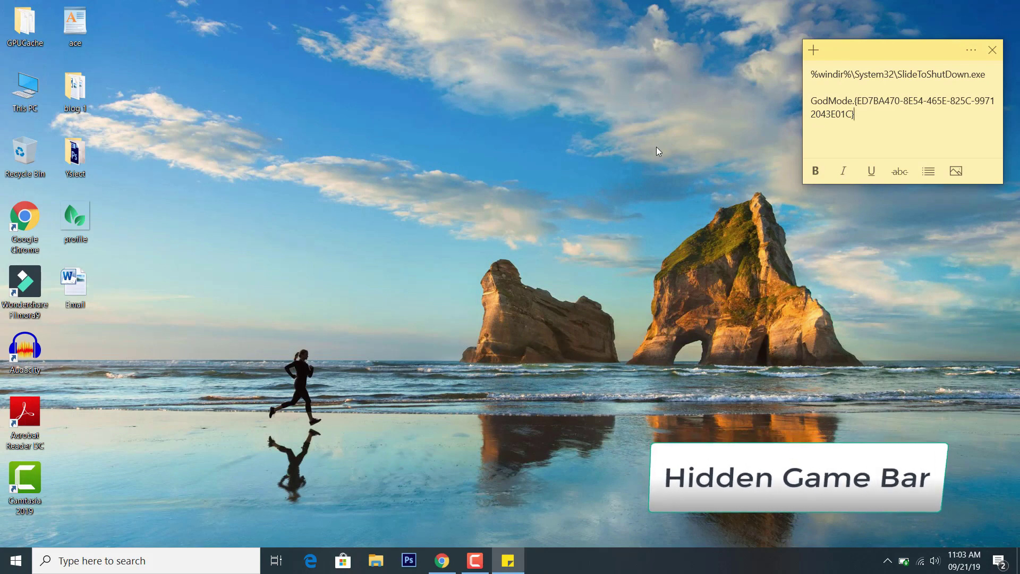
click(508, 562)
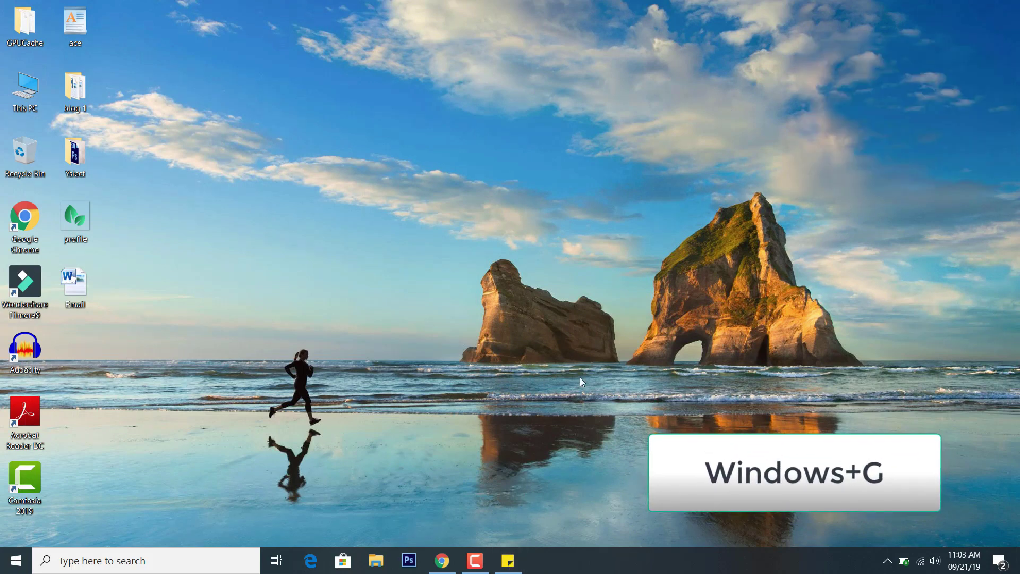